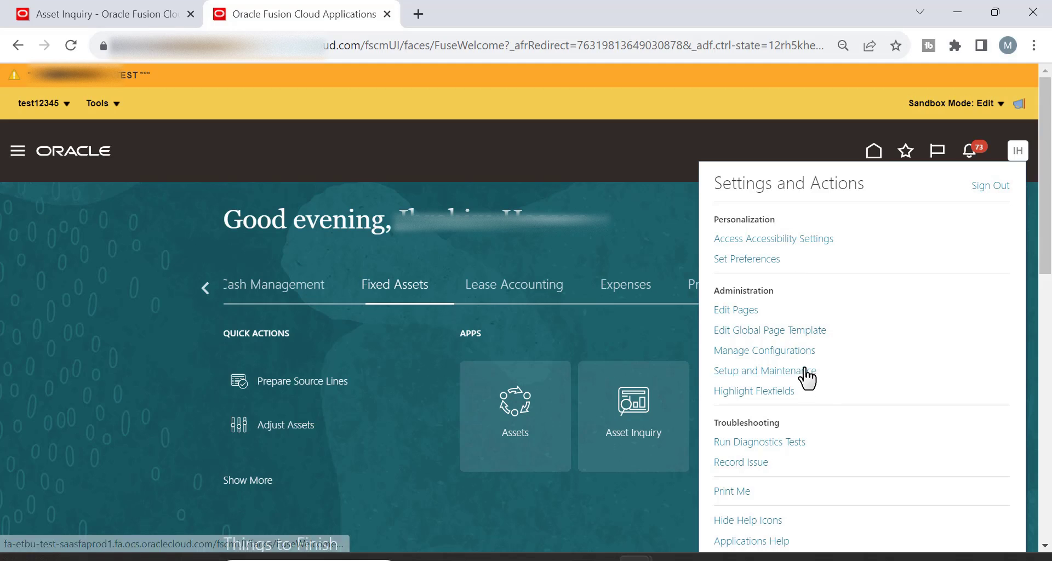
Open Setup and Maintenance and select the Fixed Assets functional area in the Financials setup.
{"action": "left_click", "coordinate": [804, 373]}
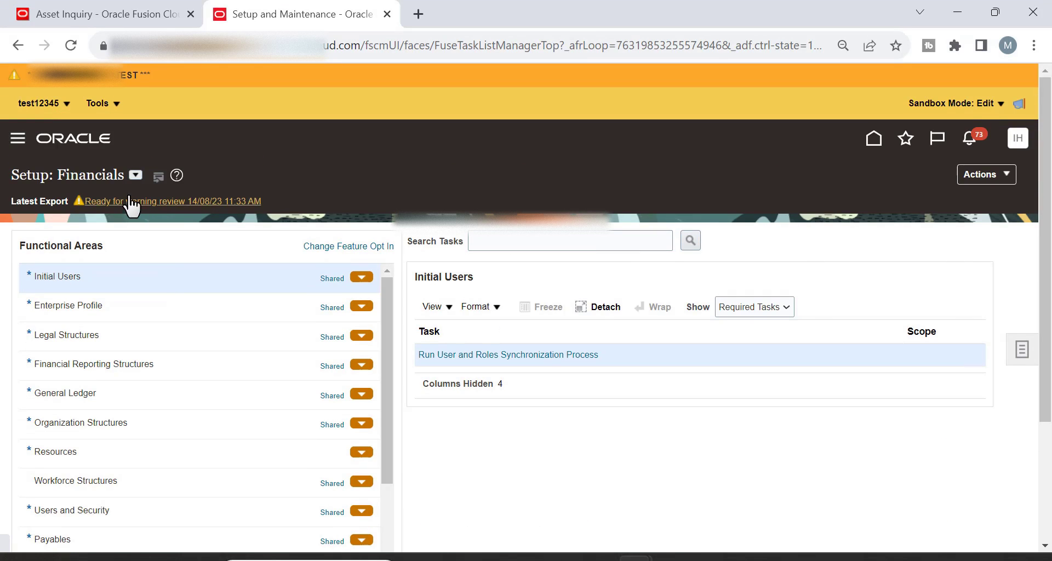
{"action": "scroll", "coordinate": [163, 281], "scroll_direction": "down", "scroll_amount": 6}
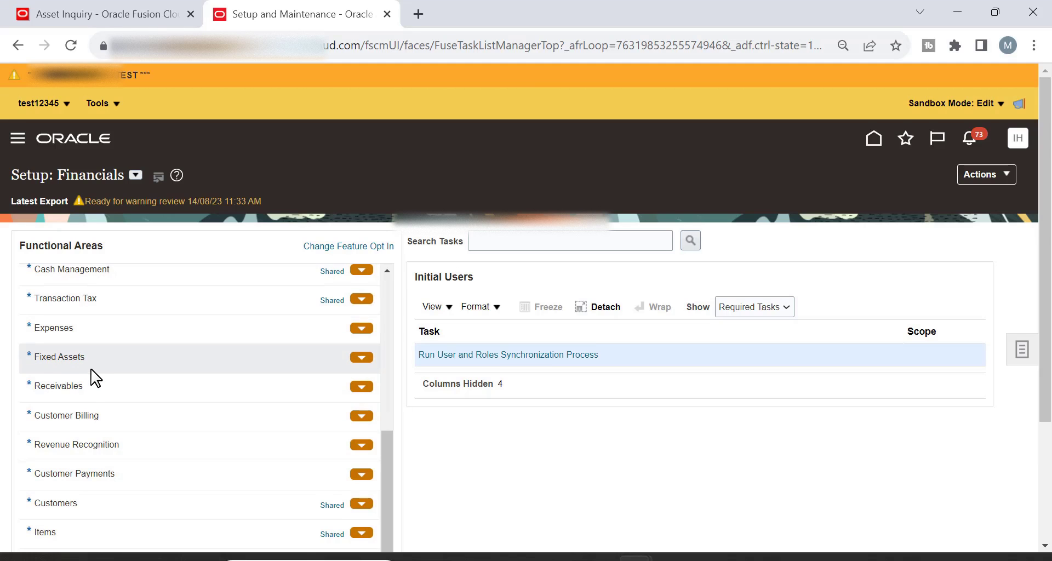
{"action": "left_click", "coordinate": [86, 359]}
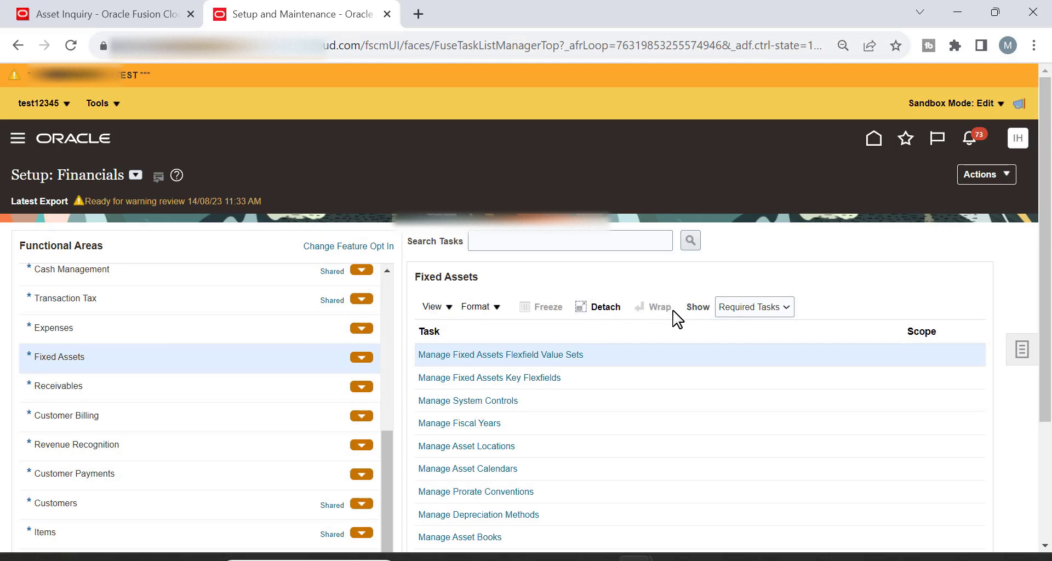
Show all tasks for Fixed Assets and open the Manage Fixed Assets Lookups task.
{"action": "scroll", "coordinate": [714, 325], "scroll_direction": "down", "scroll_amount": 1}
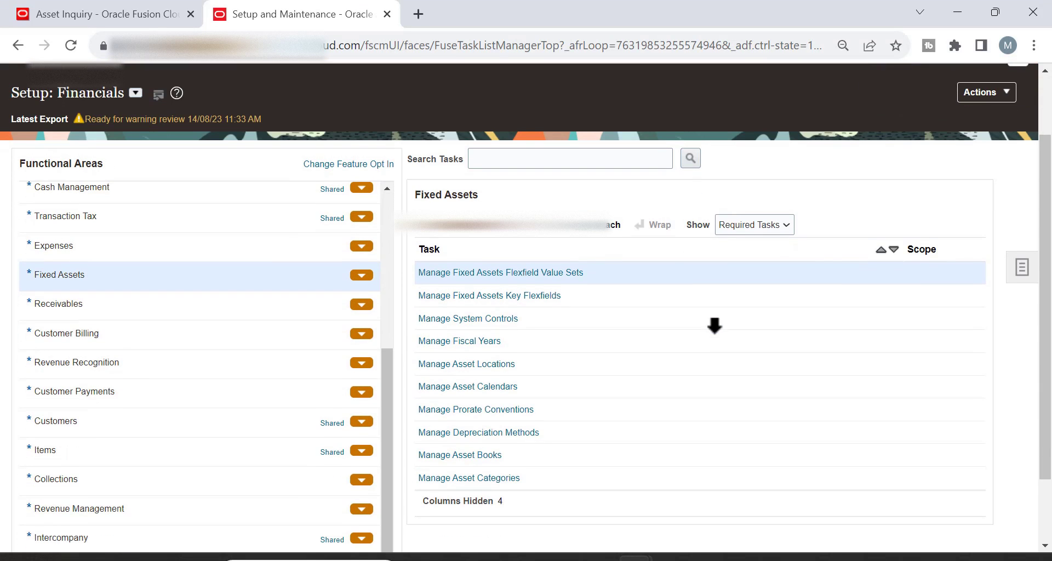
{"action": "left_click", "coordinate": [748, 229]}
{"action": "left_click", "coordinate": [748, 240]}
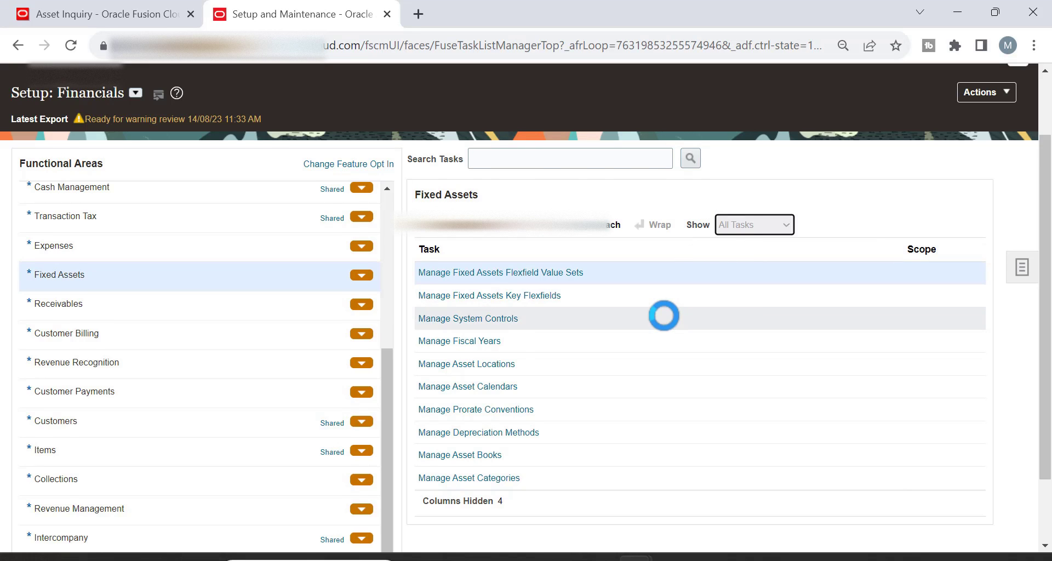
{"action": "scroll", "coordinate": [662, 312], "scroll_direction": "down", "scroll_amount": 1}
{"action": "scroll", "coordinate": [652, 296], "scroll_direction": "down", "scroll_amount": 2}
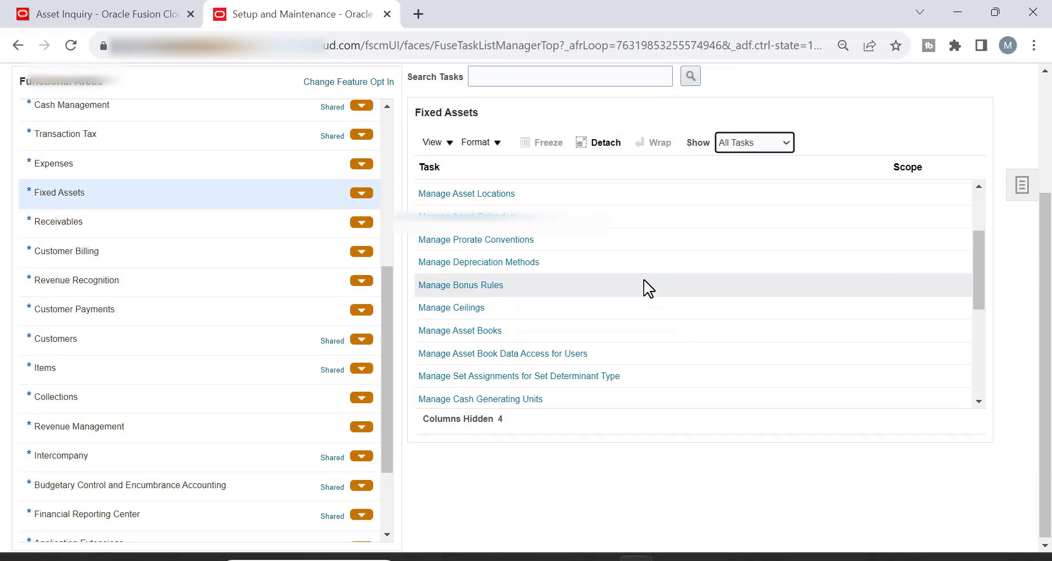
{"action": "scroll", "coordinate": [647, 286], "scroll_direction": "down", "scroll_amount": 2}
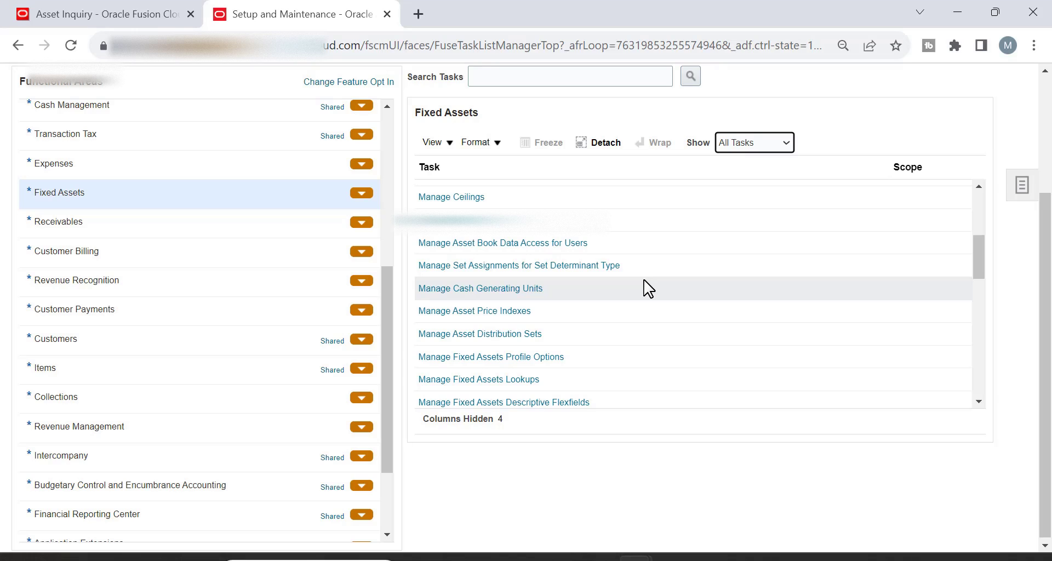
{"action": "left_click", "coordinate": [508, 380]}
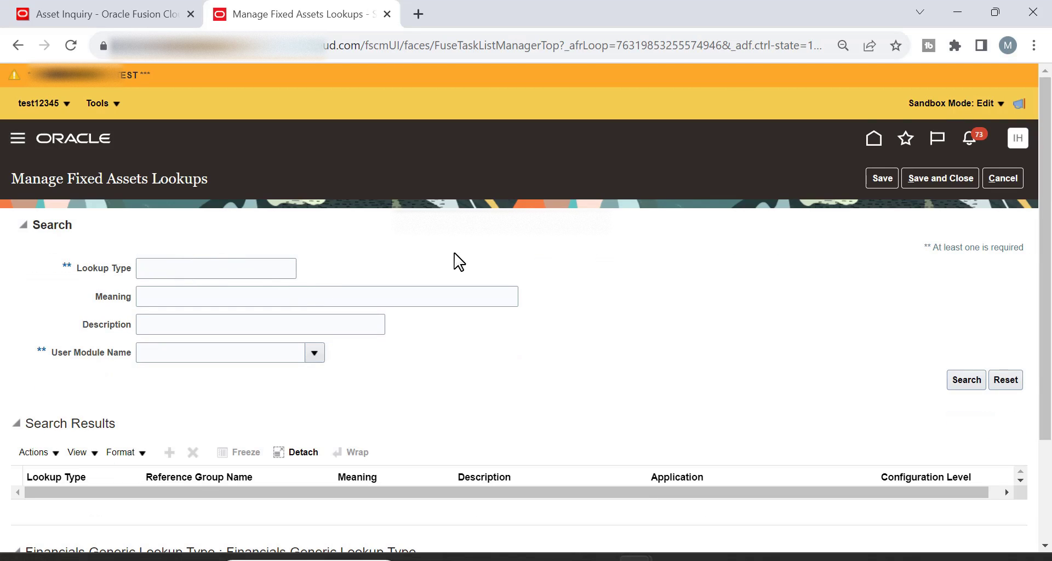
Switch to the PowerPoint presentation, exit the slide show and review the slide on enabling revaluation for an asset book.
{"action": "key", "text": "alt+Tab"}
{"action": "key", "text": "alt+Tab"}
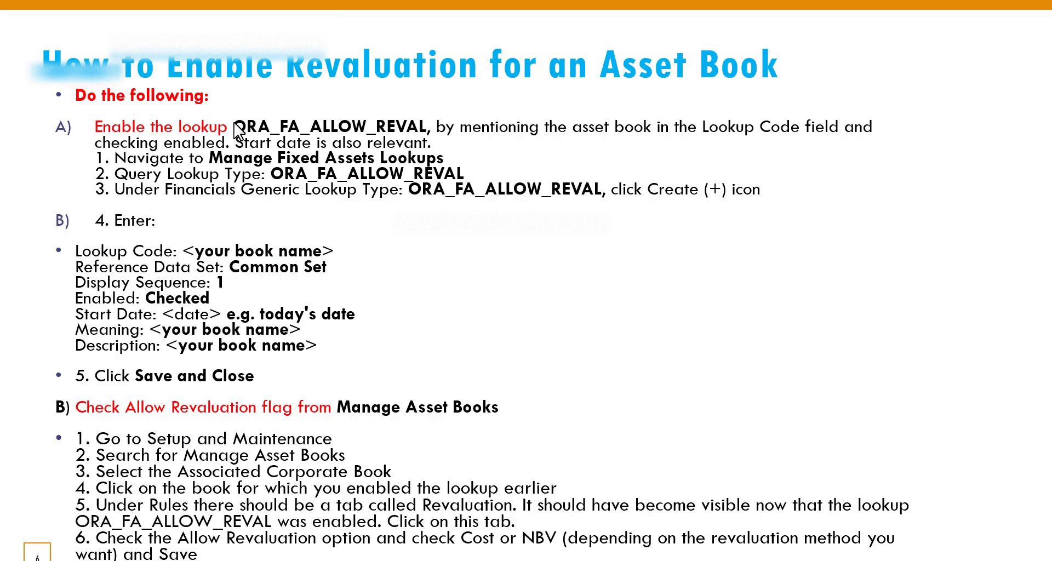
{"action": "left_click", "coordinate": [321, 137]}
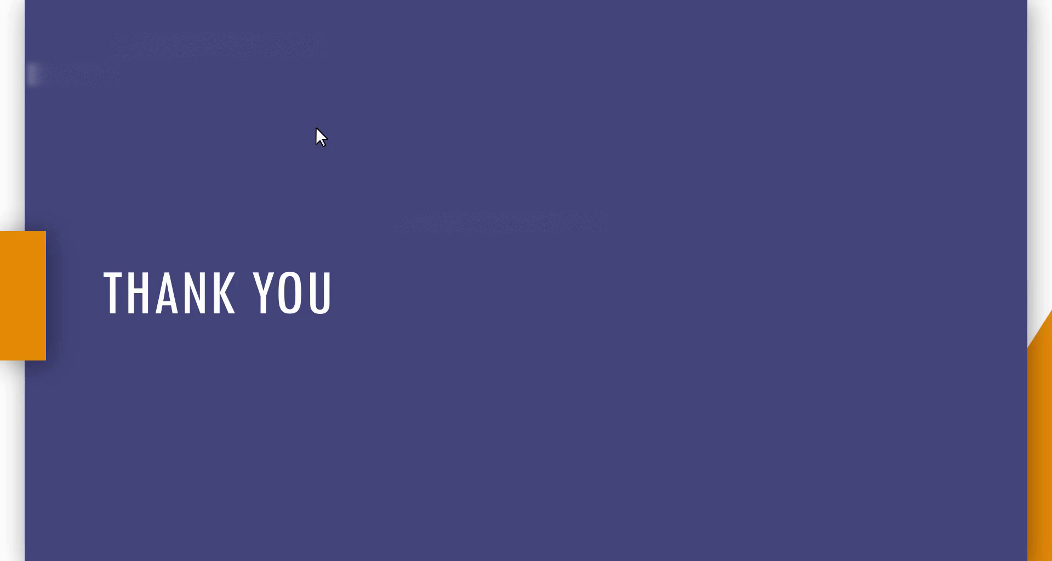
{"action": "key", "text": "Left"}
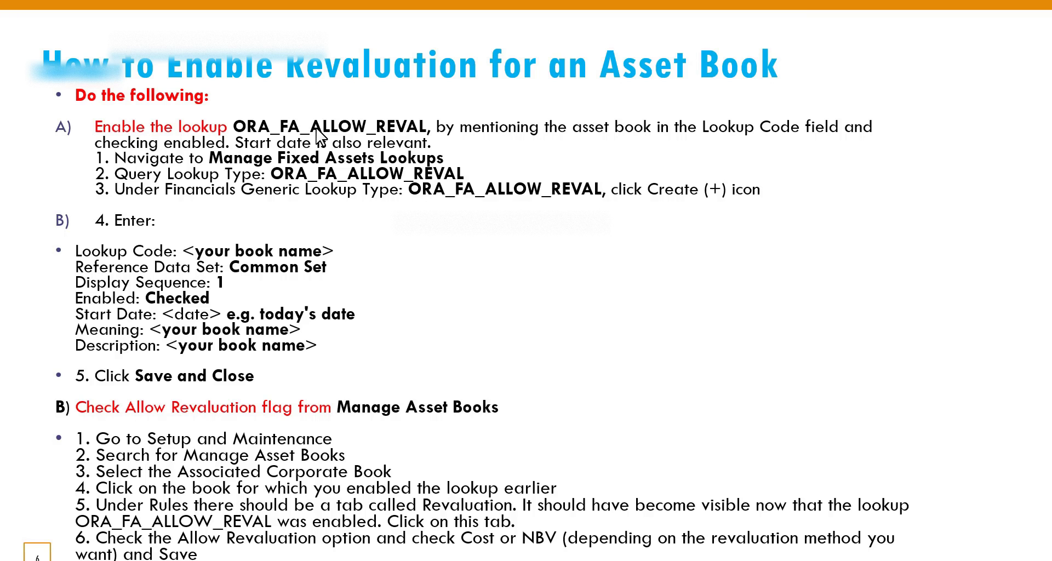
{"action": "key", "text": "Escape"}
{"action": "left_click", "coordinate": [517, 238]}
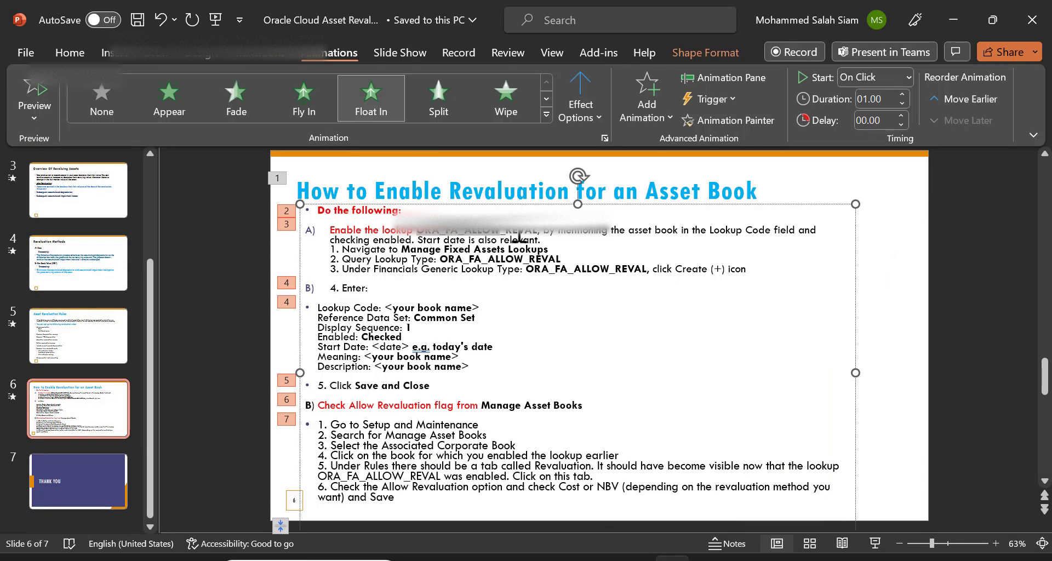
{"action": "left_click", "coordinate": [580, 277]}
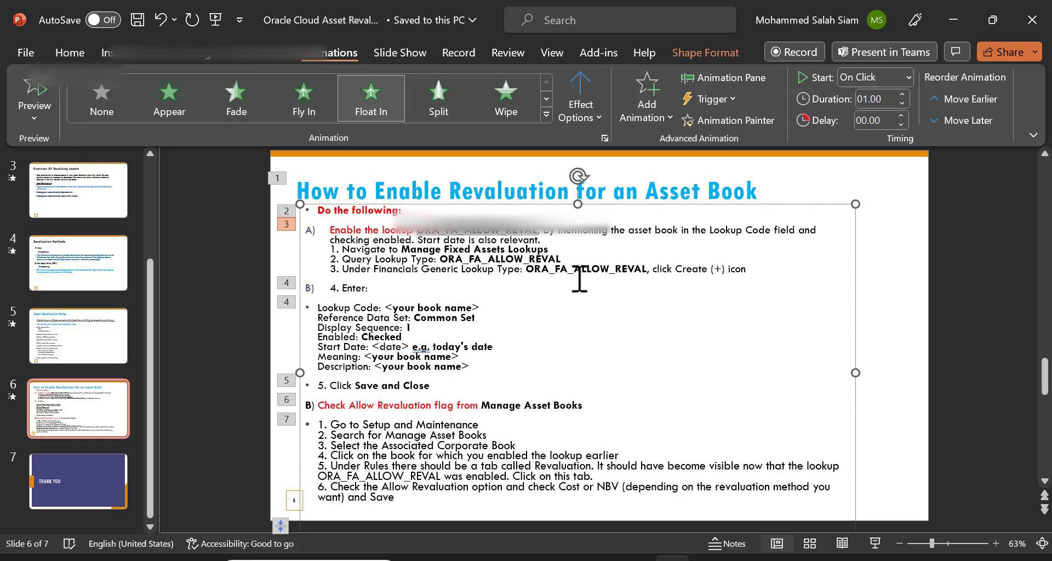
{"action": "key", "text": "alt"}
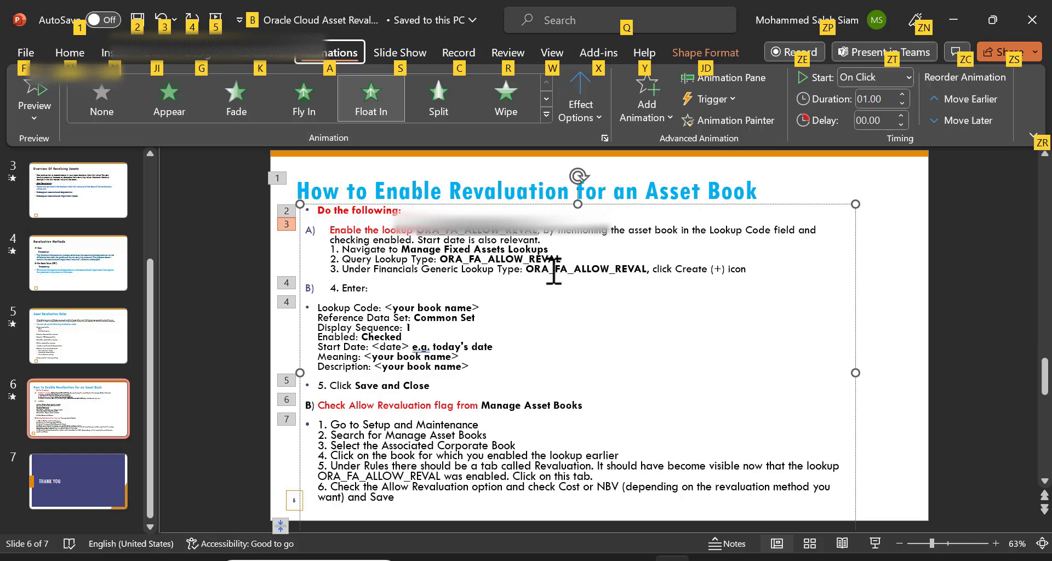
Return to the lookups page in Chrome and search for the lookup type ORA_FA_ALLOW_REVAL.
{"action": "key", "text": "alt+Tab"}
{"action": "left_click", "coordinate": [259, 266]}
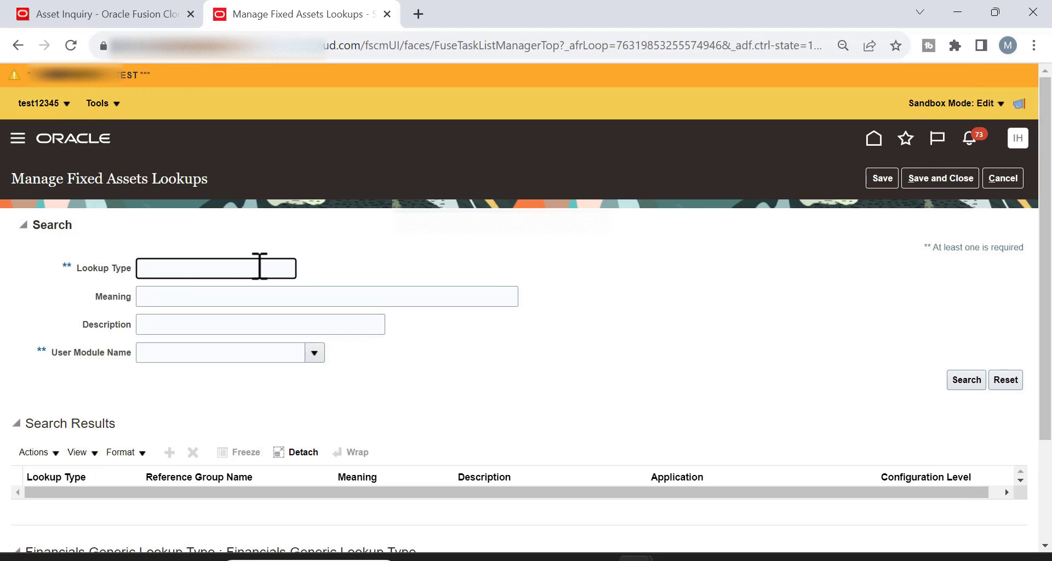
{"action": "type", "text": "ORA_FA_ALLOW_REVAL"}
{"action": "left_click", "coordinate": [955, 378]}
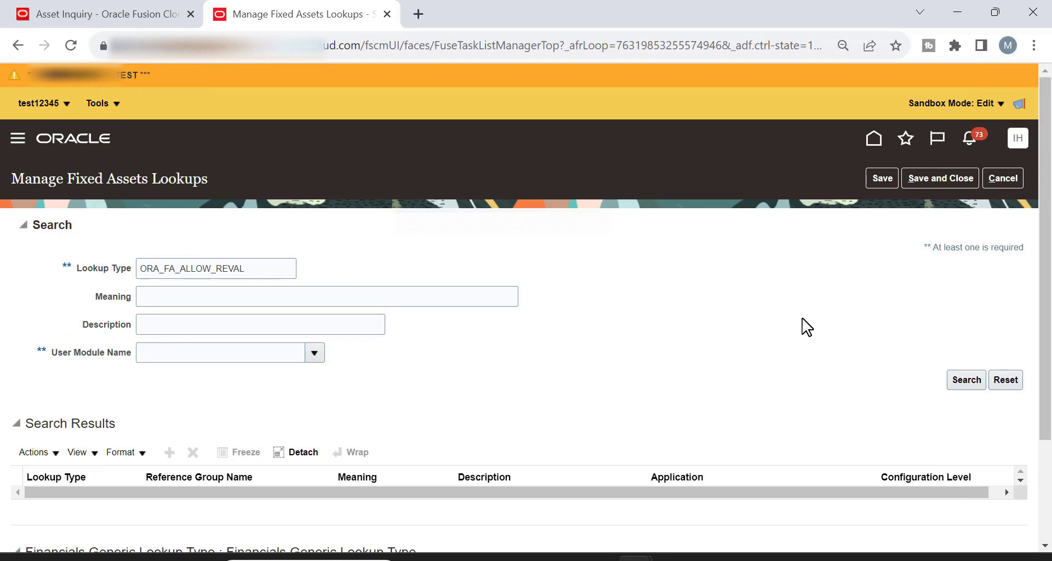
{"action": "scroll", "coordinate": [149, 474], "scroll_direction": "down", "scroll_amount": 3}
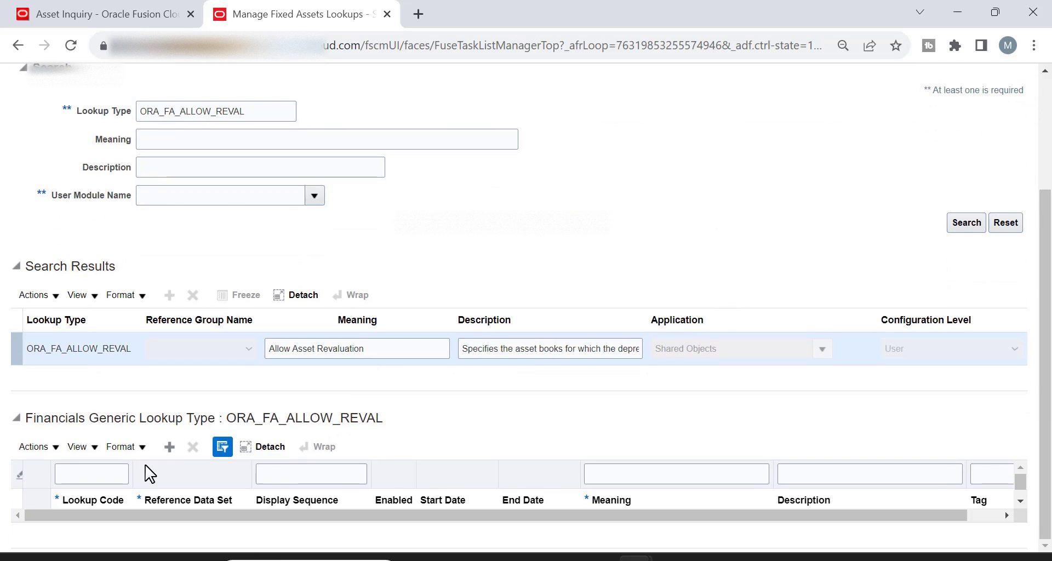
Check the slide's instructions in PowerPoint, then add a new lookup code row under ORA_FA_ALLOW_REVAL.
{"action": "key", "text": "alt+Tab"}
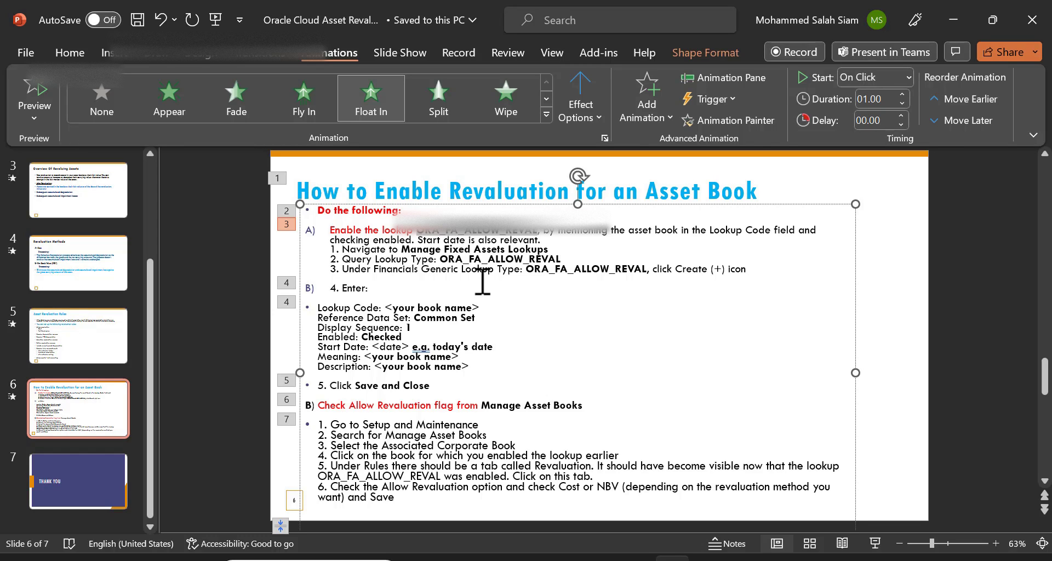
{"action": "key", "text": "alt+Tab"}
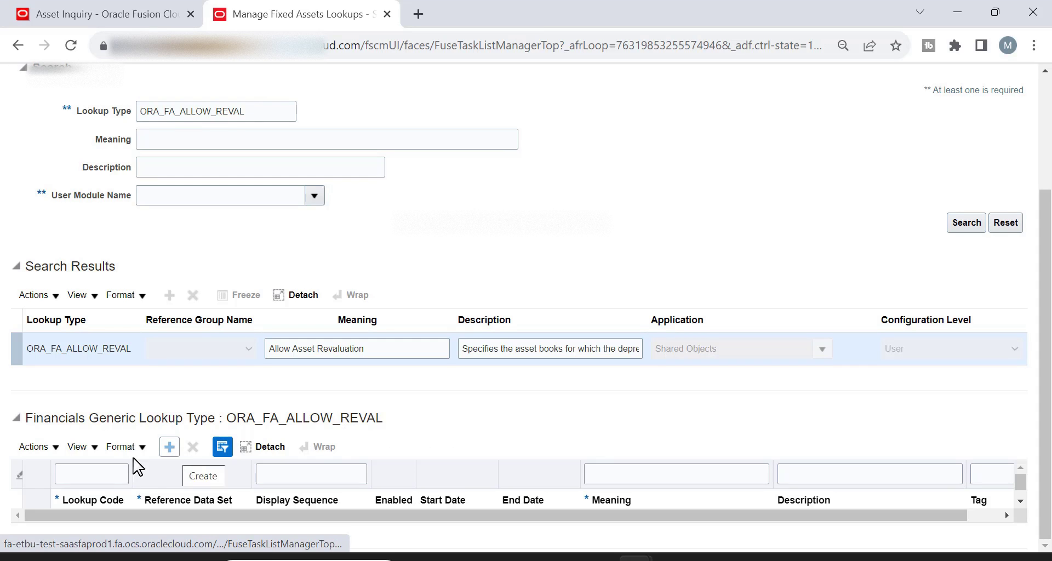
{"action": "left_click", "coordinate": [85, 469]}
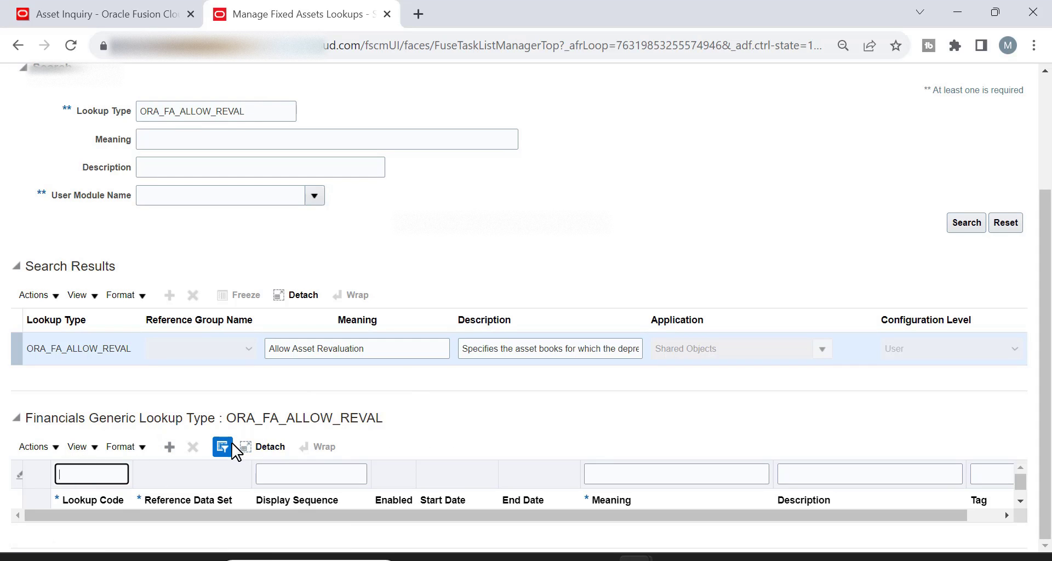
{"action": "left_click", "coordinate": [171, 448]}
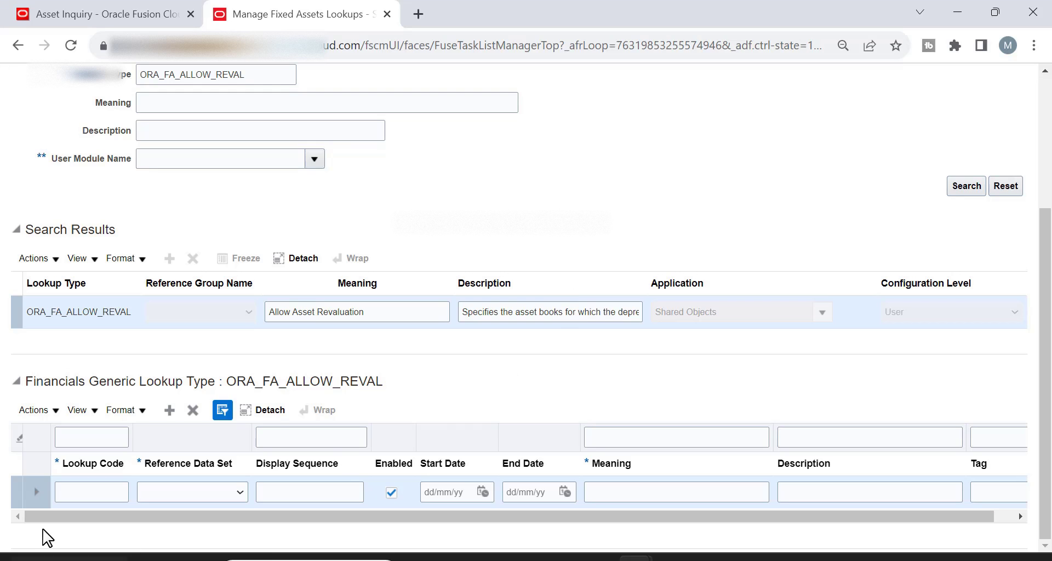
Copy the book name SC_ASSET_BOOK1 from Notepad and enter it as the new row's lookup code.
{"action": "left_click", "coordinate": [81, 493]}
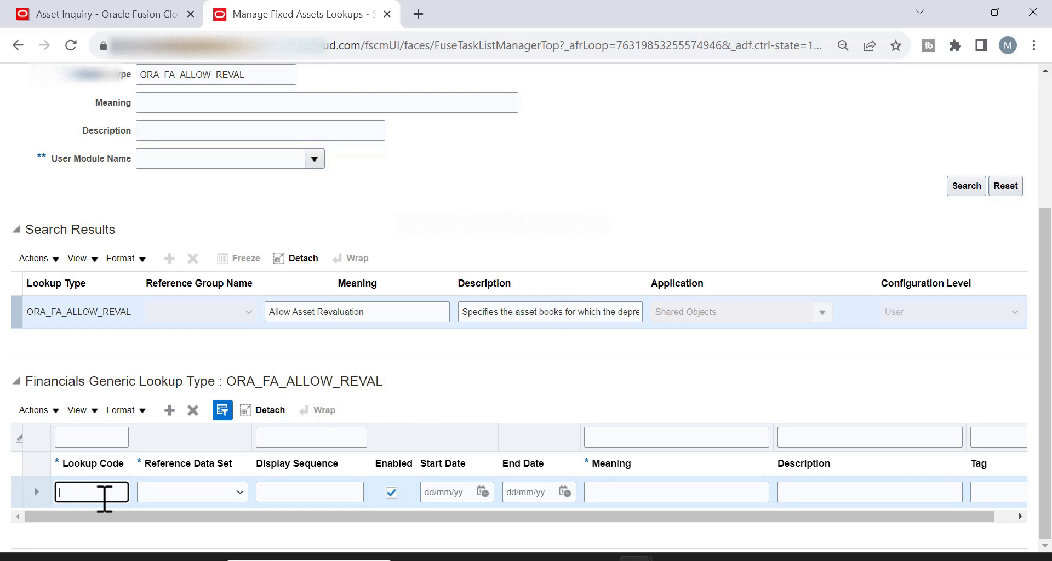
{"action": "key", "text": "alt+Tab"}
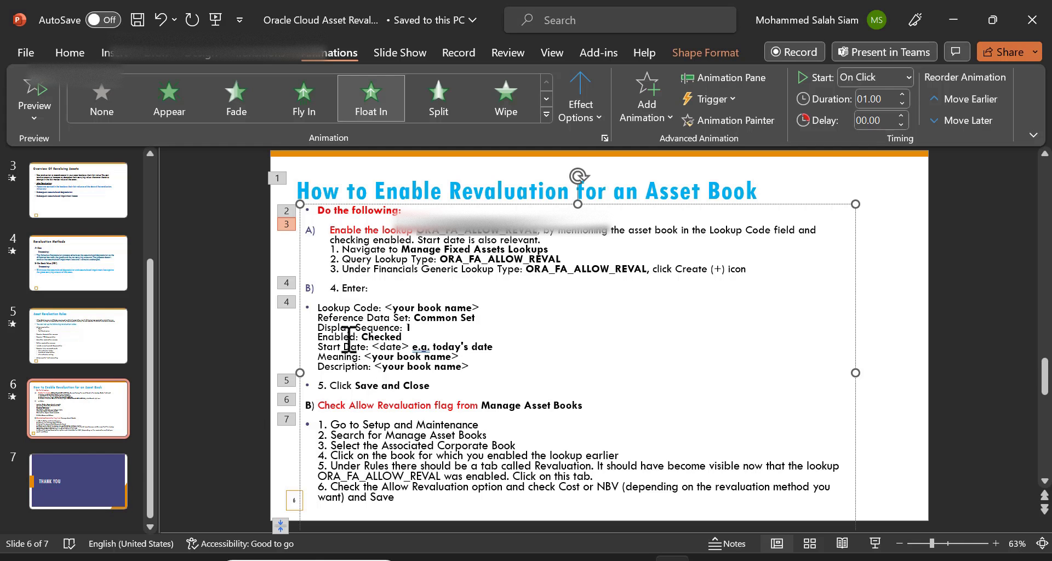
{"action": "key", "text": "alt+Tab"}
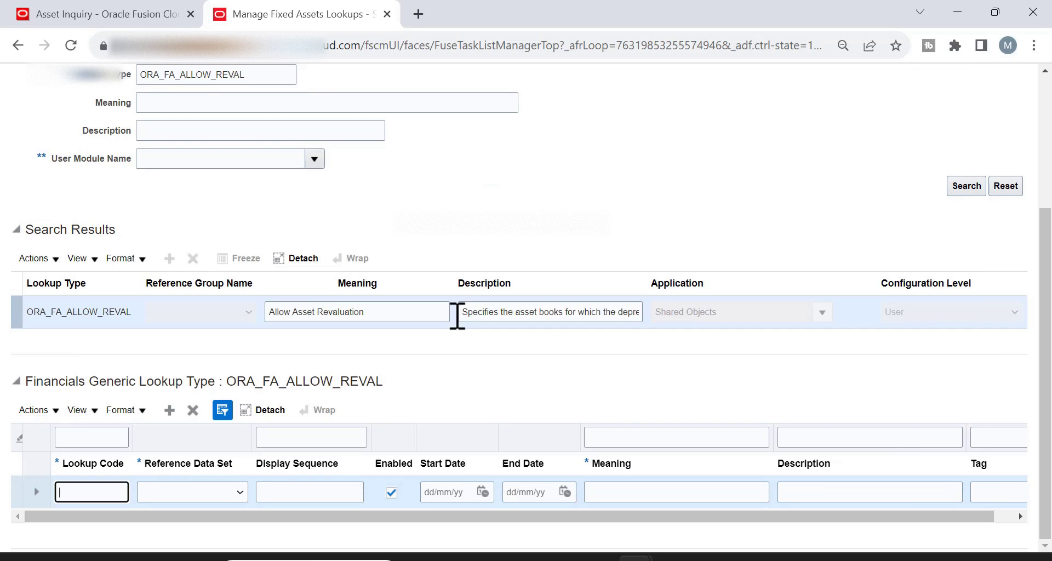
{"action": "key", "text": "alt+Tab"}
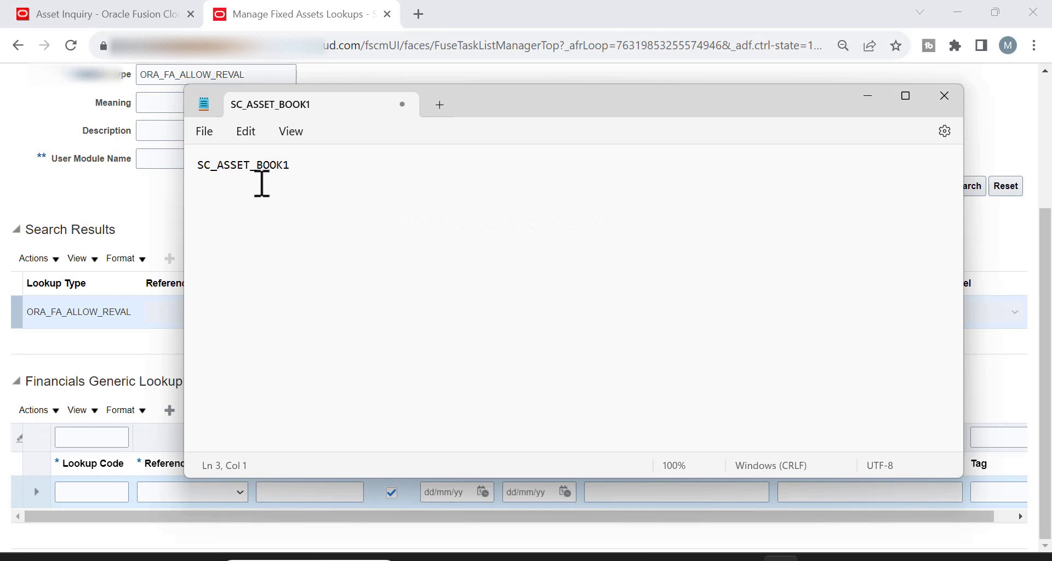
{"action": "left_click_drag", "start_coordinate": [293, 172], "coordinate": [202, 173]}
{"action": "key", "text": "ctrl+c"}
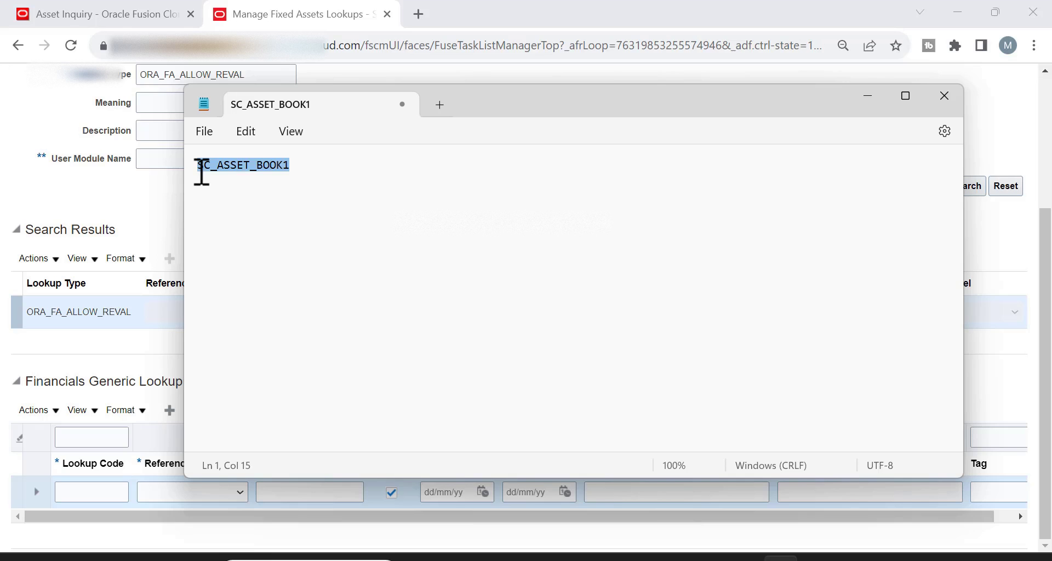
{"action": "key", "text": "alt+Tab"}
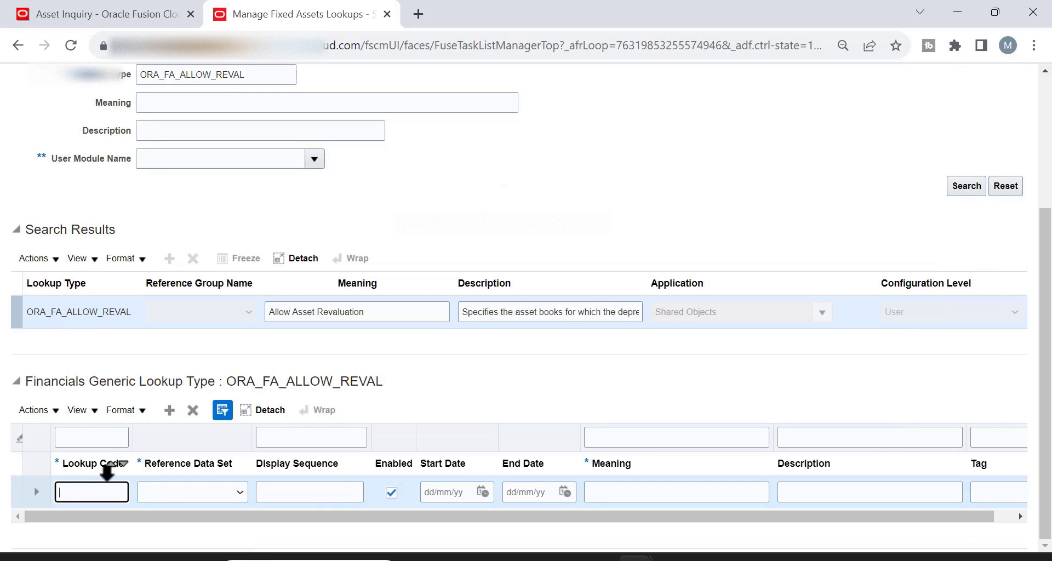
{"action": "key", "text": "ctrl+v"}
{"action": "key", "text": "Tab"}
Set the new row's reference data set to Common Set and, after consulting the slide, its display sequence to 1.
{"action": "left_click", "coordinate": [237, 493]}
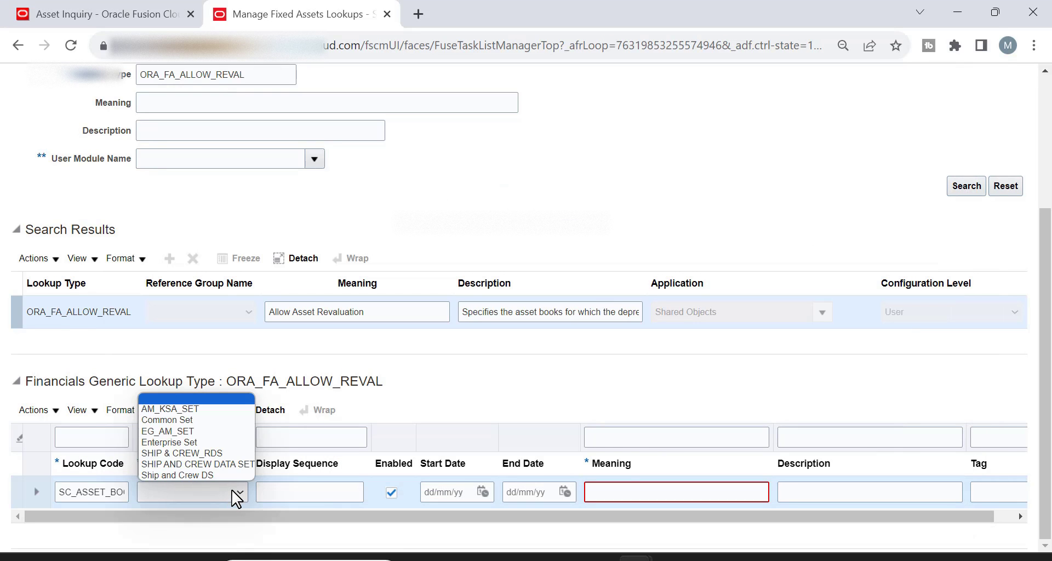
{"action": "left_click", "coordinate": [200, 429]}
{"action": "key", "text": "alt+Tab"}
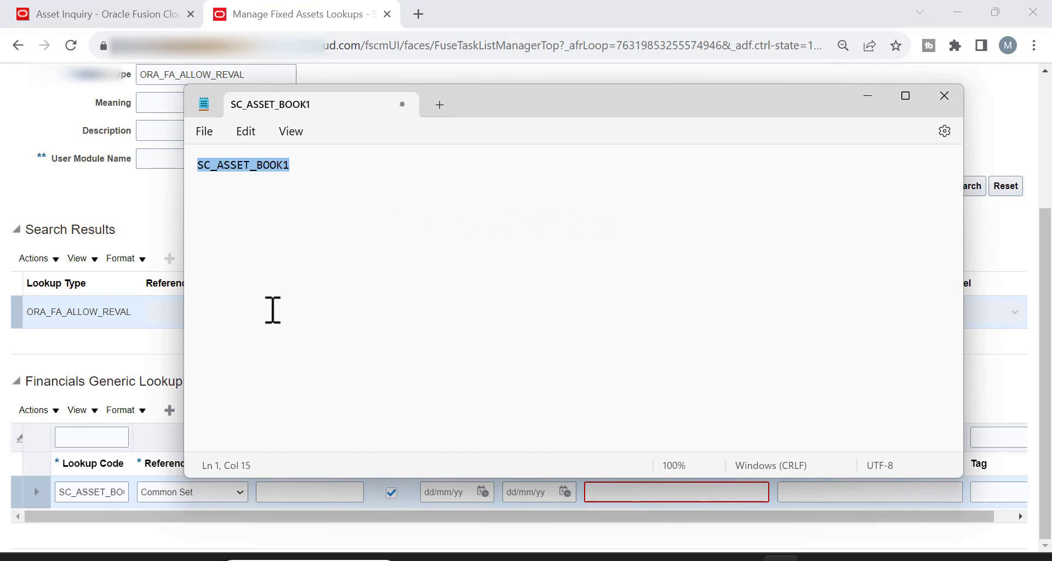
{"action": "key", "text": "alt+Tab"}
{"action": "key", "text": "Tab"}
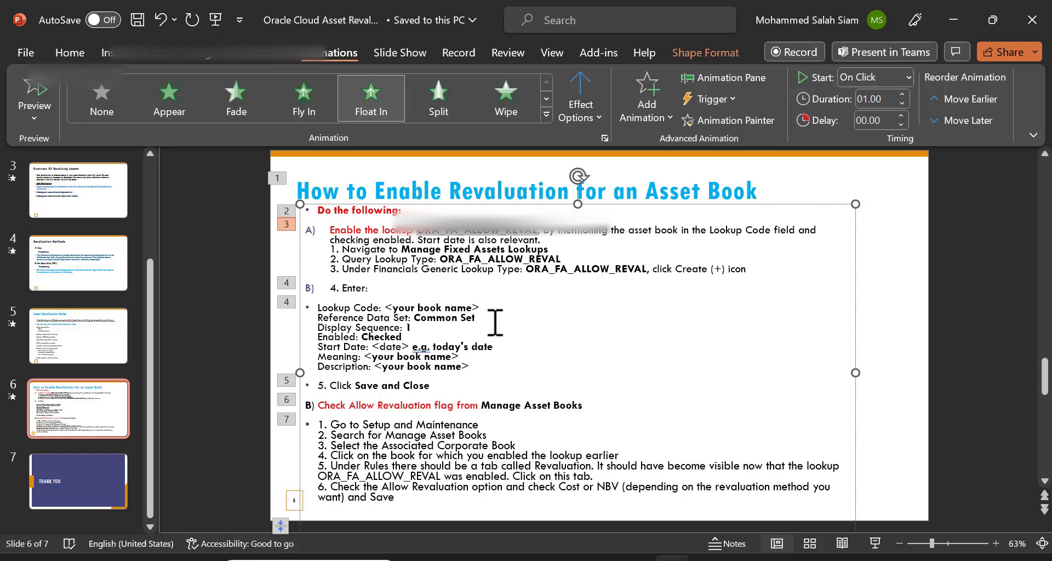
{"action": "key", "text": "alt+Tab"}
{"action": "key", "text": "alt+Tab"}
{"action": "key", "text": "Tab"}
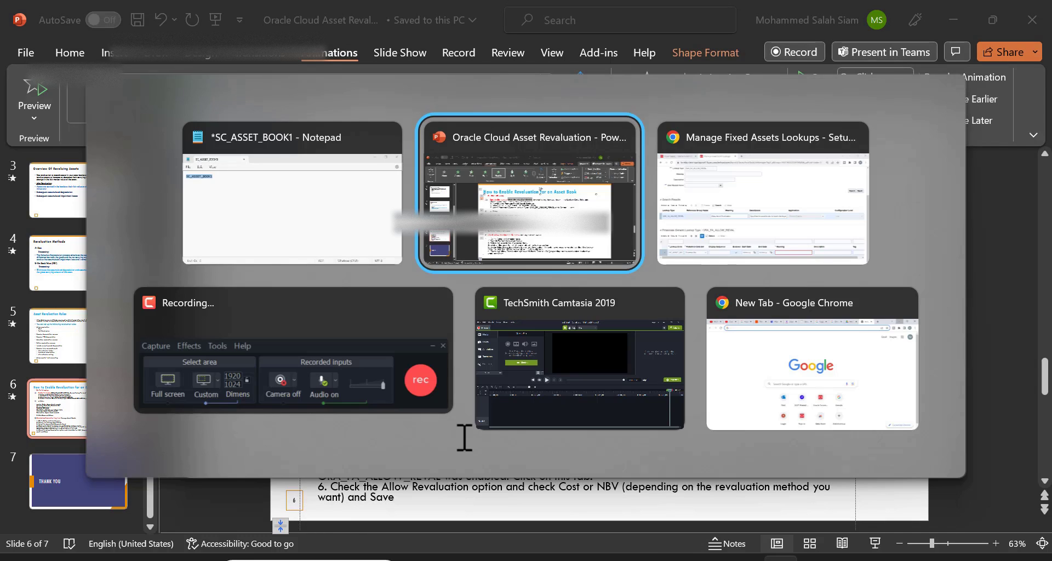
{"action": "left_click", "coordinate": [336, 495]}
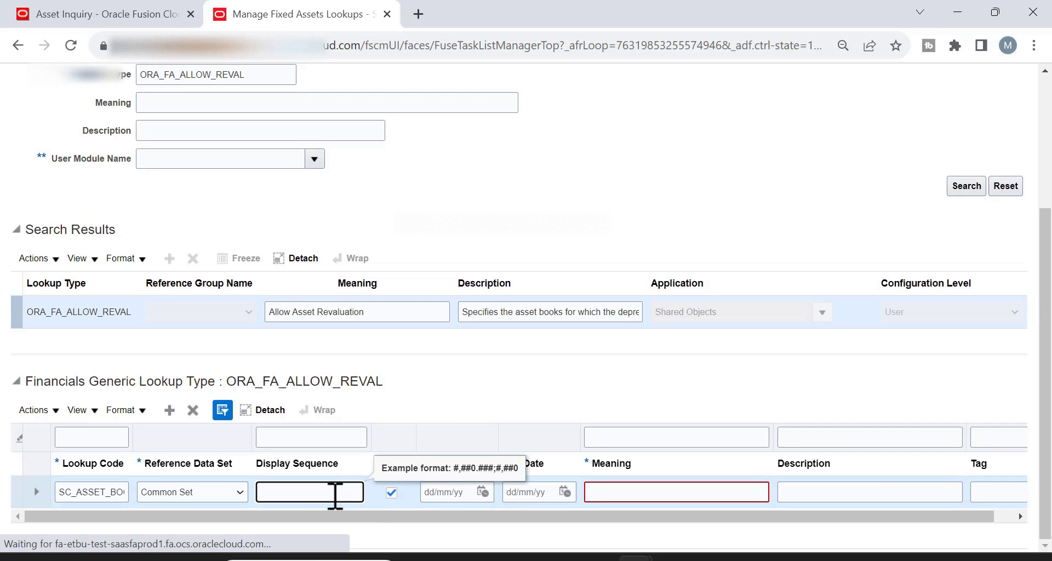
{"action": "type", "text": "1"}
Consult the slide's date instruction in PowerPoint, then set the new lookup row's end date to 13/09/23 in Chrome.
{"action": "left_click", "coordinate": [449, 495]}
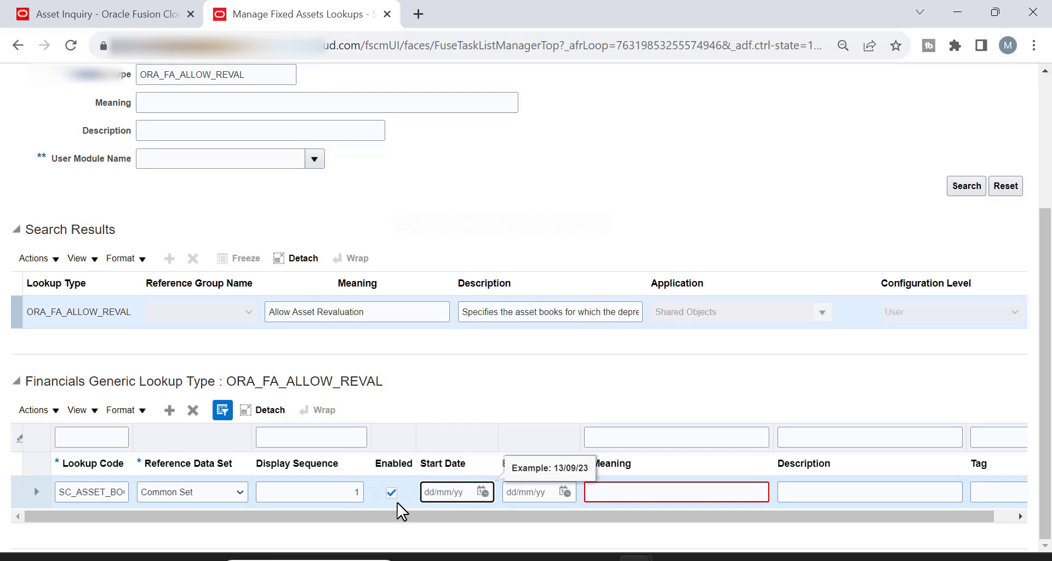
{"action": "key", "text": "alt+Tab"}
{"action": "key", "text": "Tab"}
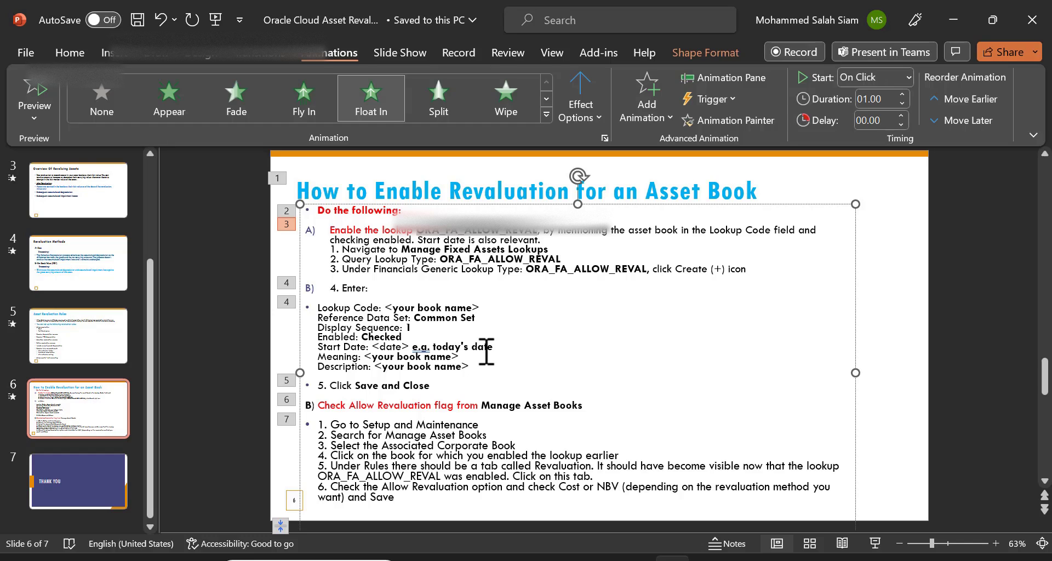
{"action": "key", "text": "alt+Tab"}
{"action": "left_click", "coordinate": [565, 493]}
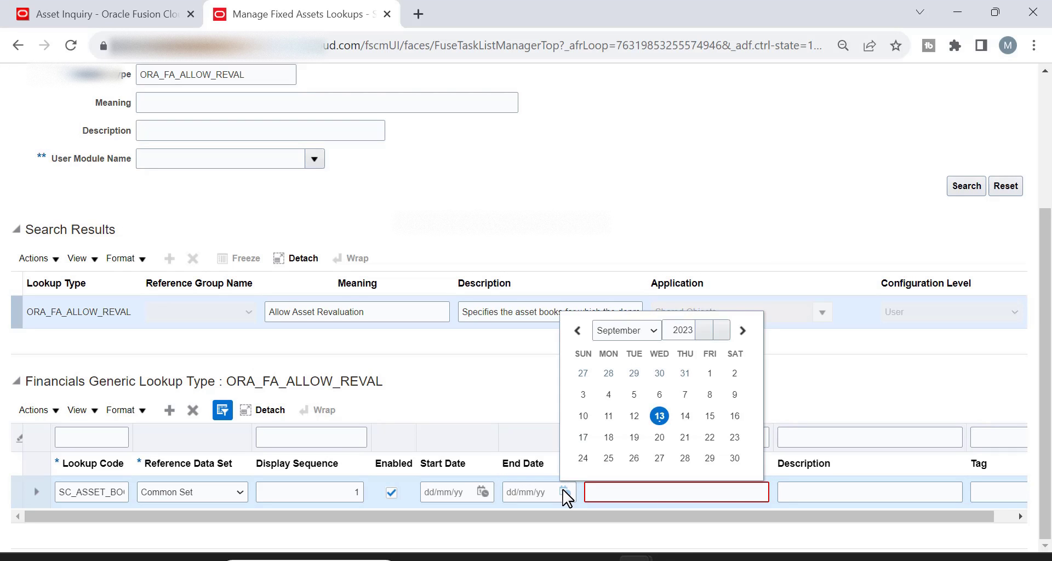
{"action": "left_click", "coordinate": [661, 417]}
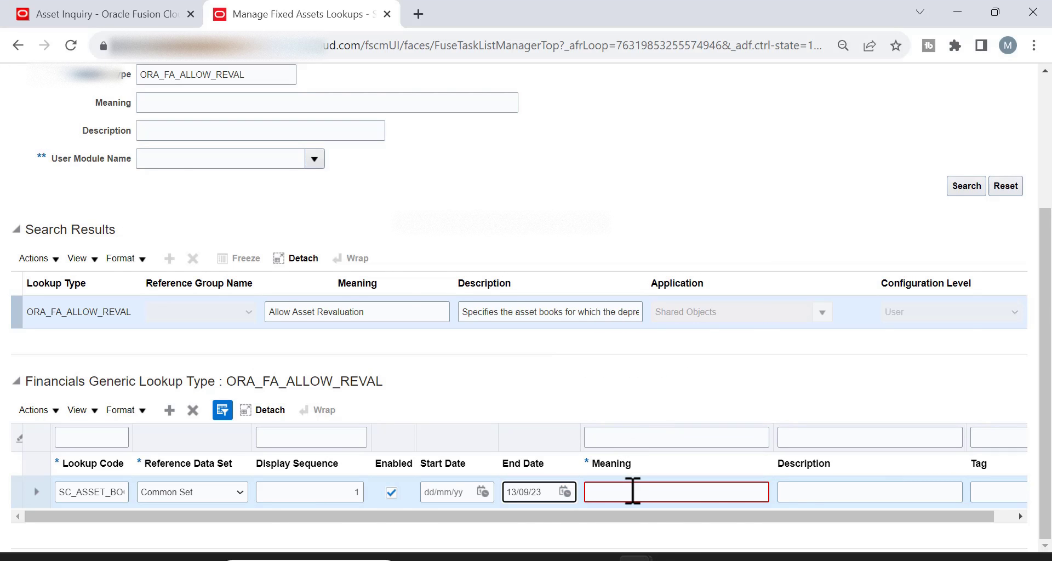
Check the slide again, then enter SC_ASSET_BOOK1 as both the meaning and the description of the new lookup row.
{"action": "key", "text": "alt+Tab"}
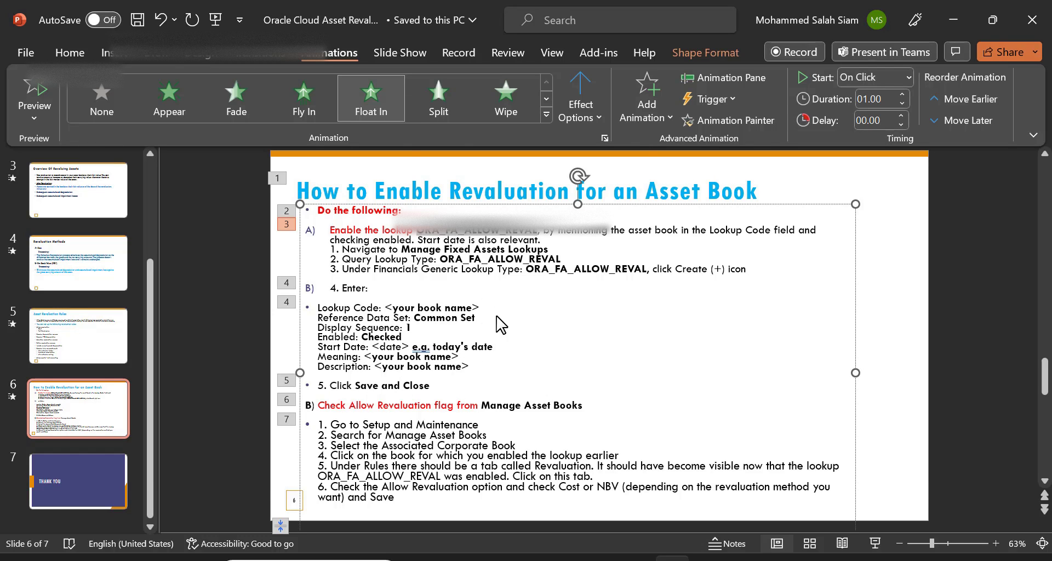
{"action": "key", "text": "alt+Tab"}
{"action": "left_click", "coordinate": [636, 492]}
{"action": "key", "text": "ctrl+v"}
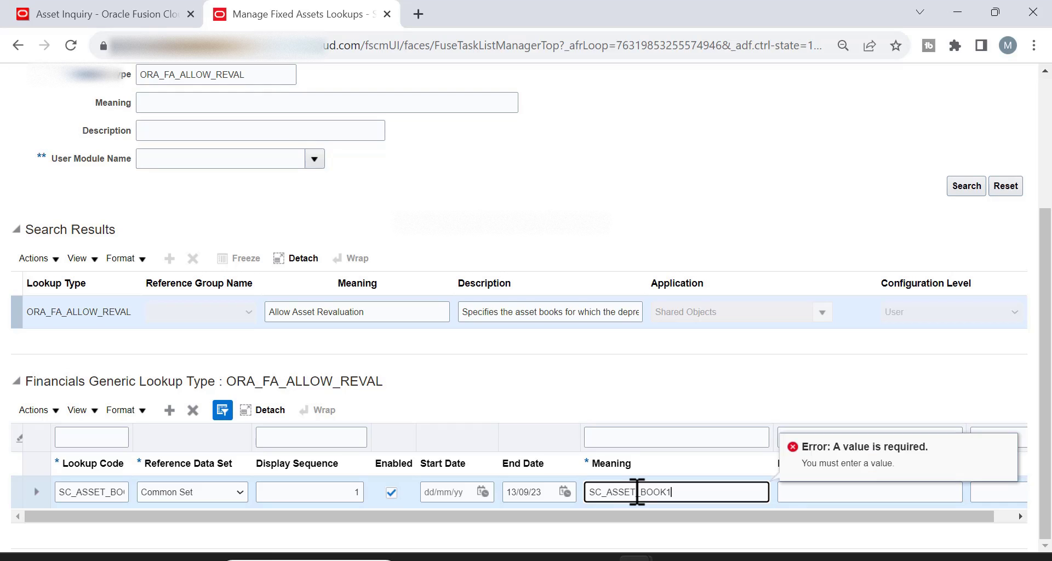
{"action": "key", "text": "Tab"}
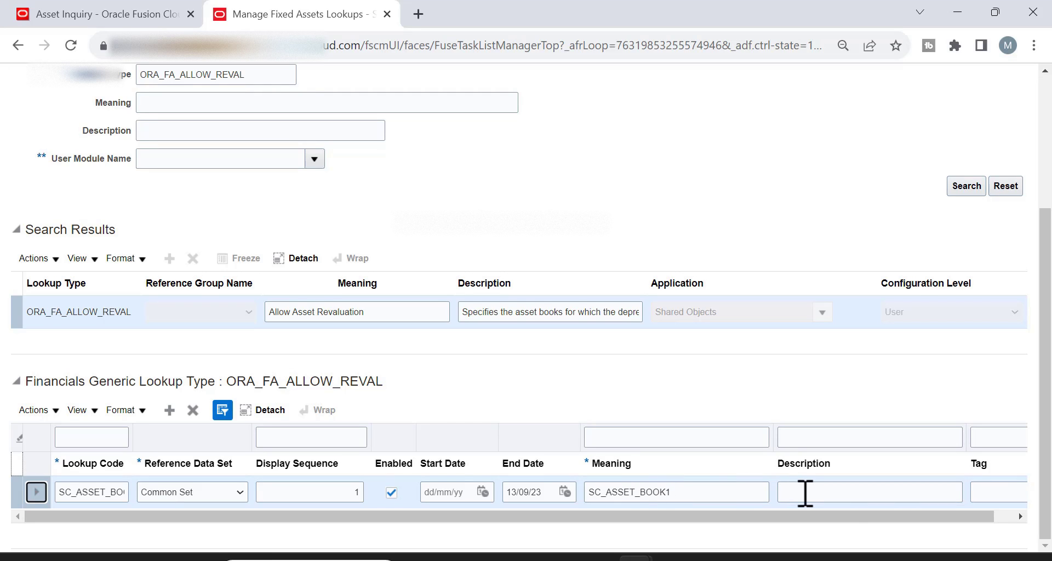
{"action": "left_click", "coordinate": [804, 493]}
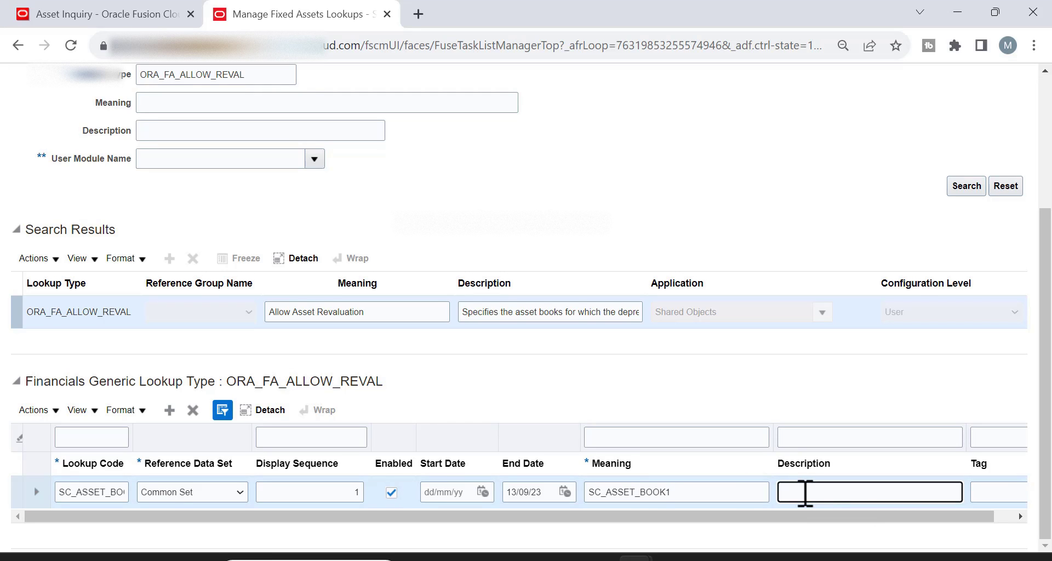
{"action": "key", "text": "ctrl+v"}
{"action": "left_click", "coordinate": [806, 510]}
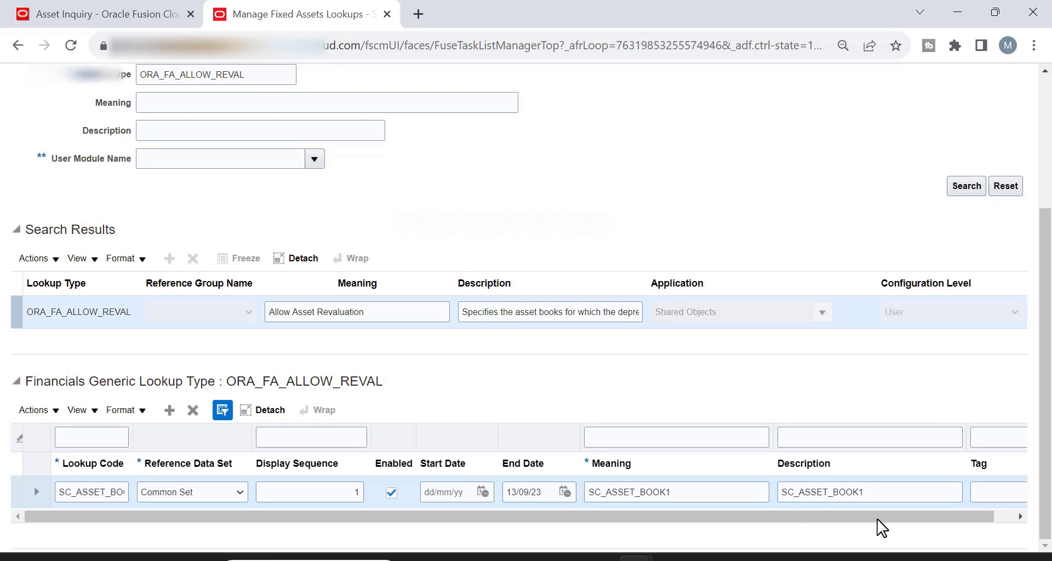
{"action": "left_click_drag", "start_coordinate": [878, 518], "coordinate": [944, 520]}
Check the slide's saving instruction in PowerPoint, then save and close the fixed assets lookups in Chrome.
{"action": "key", "text": "alt+Tab"}
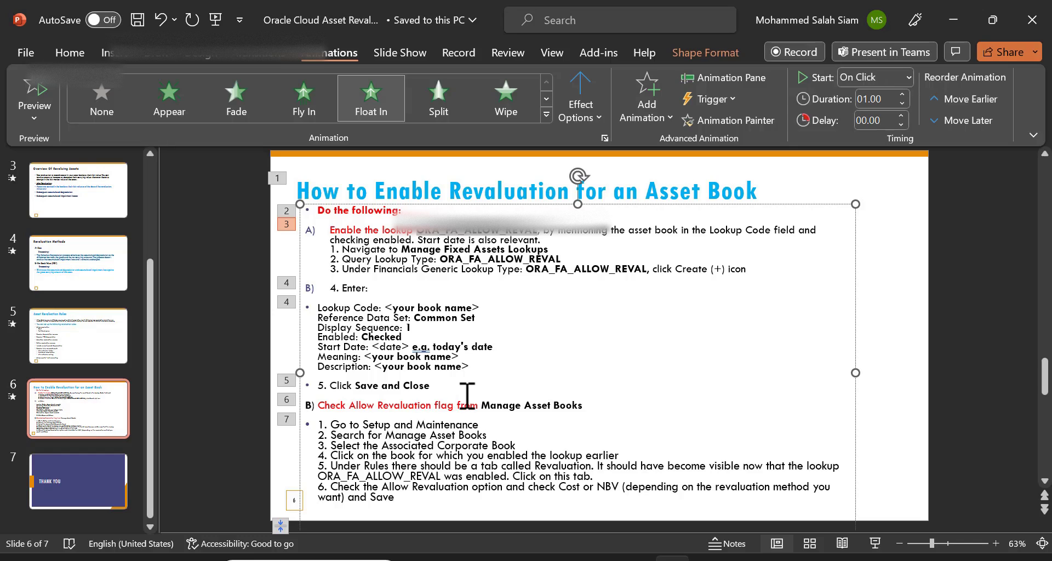
{"action": "key", "text": "alt+Tab"}
{"action": "scroll", "coordinate": [854, 255], "scroll_direction": "up", "scroll_amount": 4}
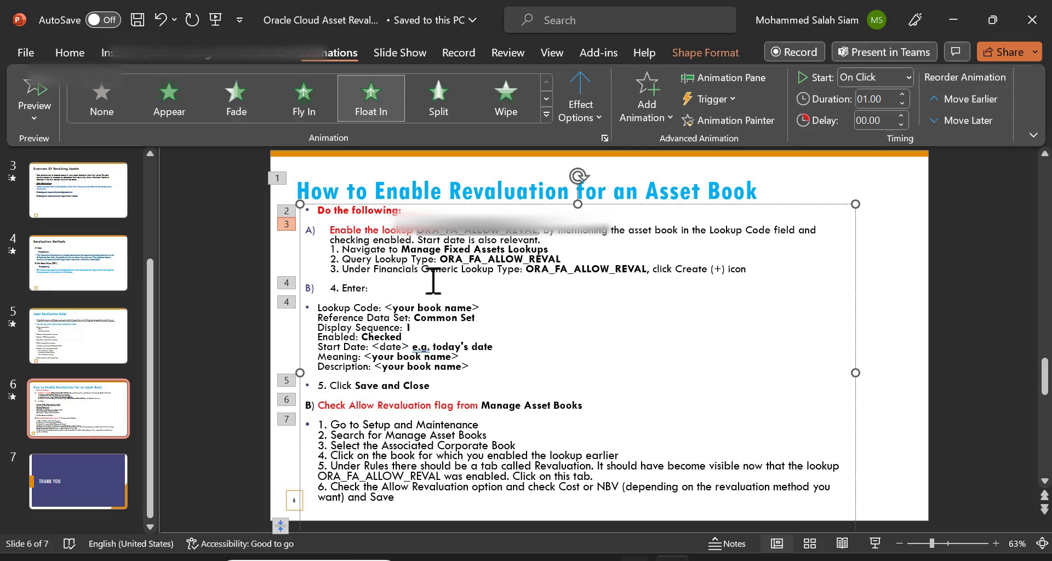
Read the slide's Allow Revaluation instructions in PowerPoint, then open the Manage Asset Books task under Fixed Assets in Chrome.
{"action": "scroll", "coordinate": [597, 336], "scroll_direction": "down", "scroll_amount": 1}
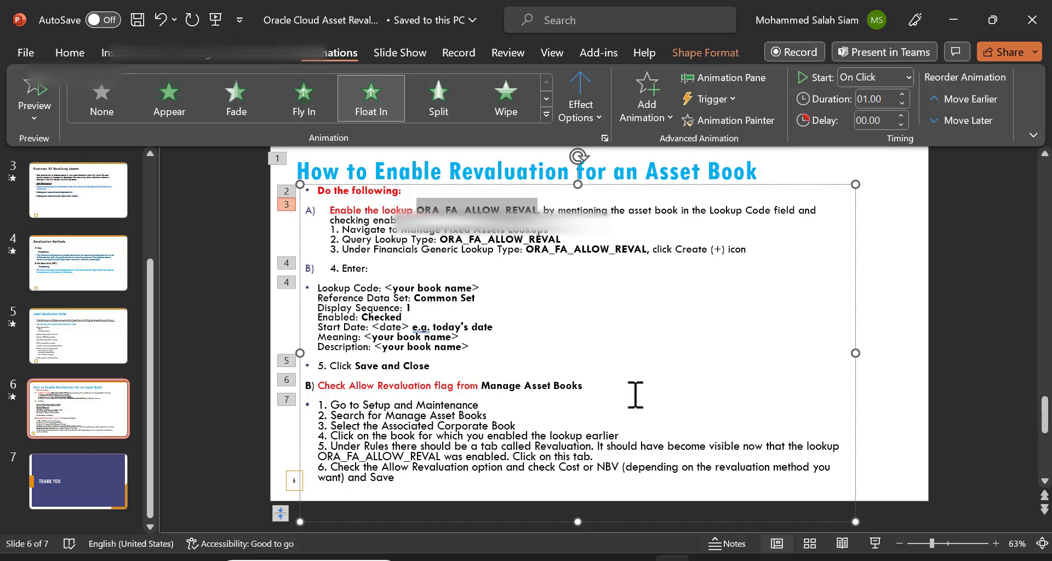
{"action": "key", "text": "alt"}
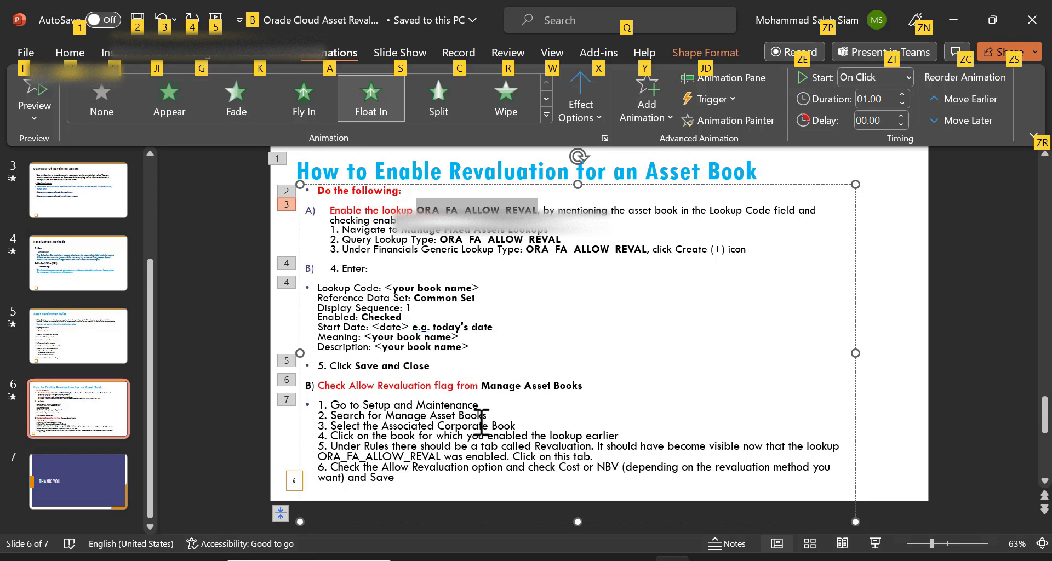
{"action": "key", "text": "alt+Tab"}
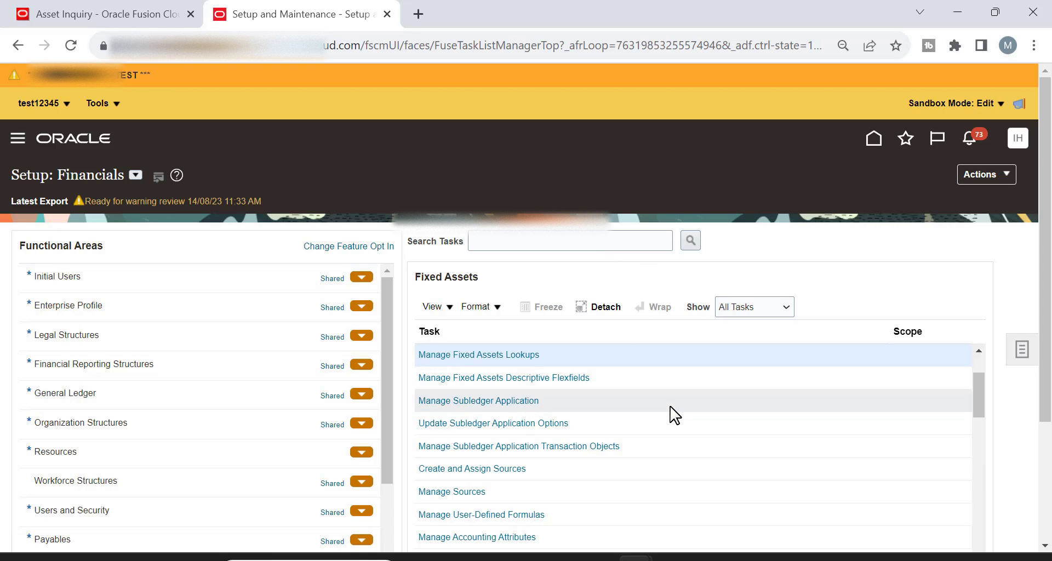
{"action": "scroll", "coordinate": [803, 282], "scroll_direction": "down", "scroll_amount": 2}
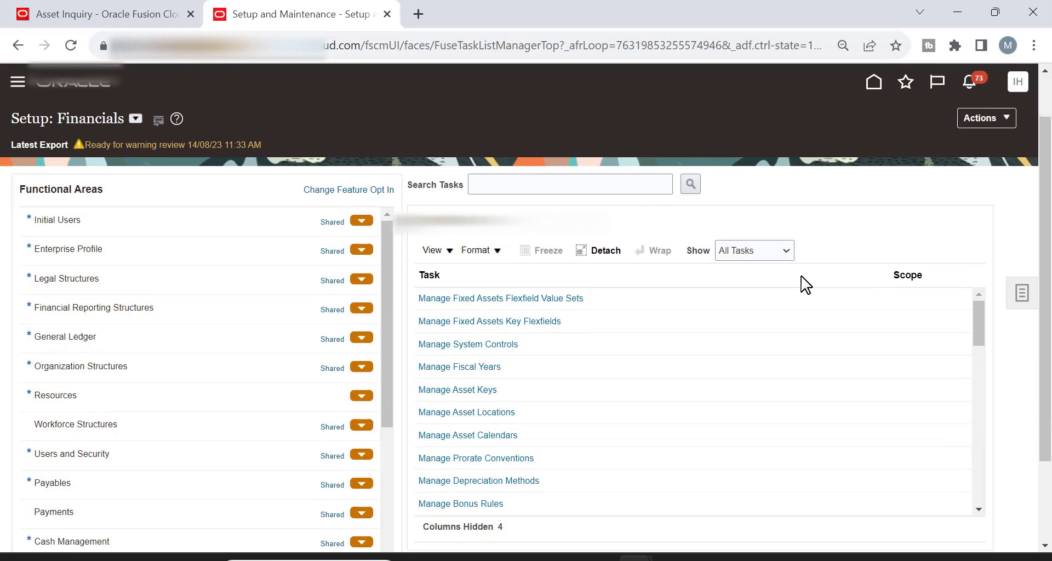
{"action": "scroll", "coordinate": [703, 372], "scroll_direction": "up", "scroll_amount": 1}
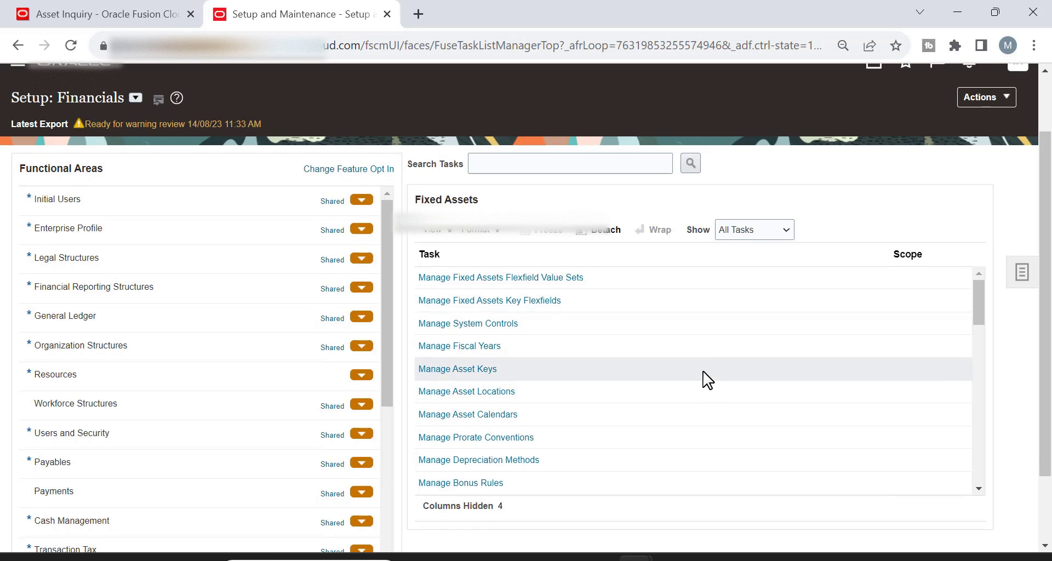
{"action": "scroll", "coordinate": [703, 372], "scroll_direction": "down", "scroll_amount": 2}
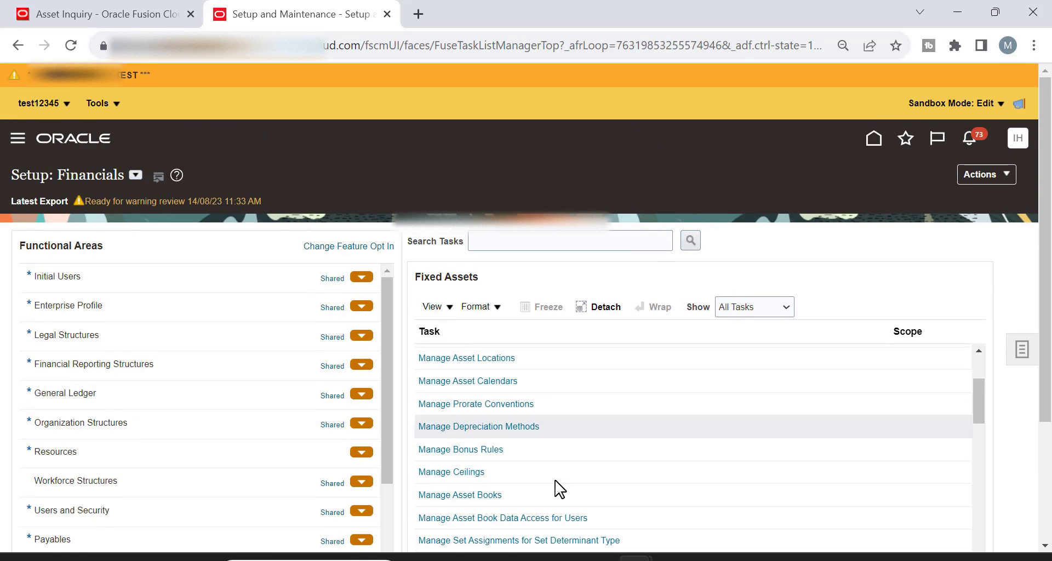
{"action": "left_click", "coordinate": [493, 502]}
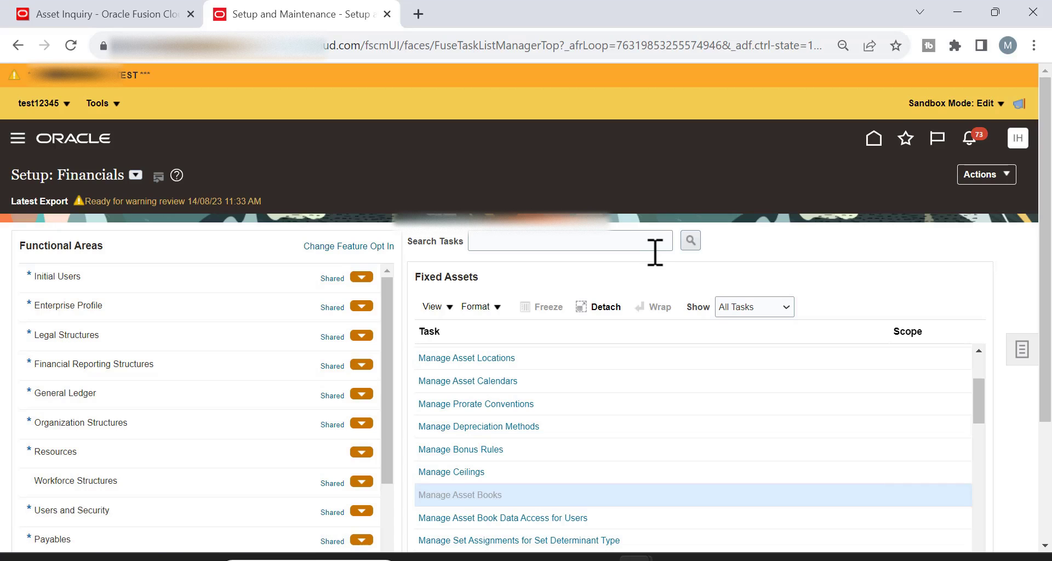
Check the slide, then search the asset books with SC_ASSET_BOOK1 as the associated corporate book.
{"action": "key", "text": "alt+Tab"}
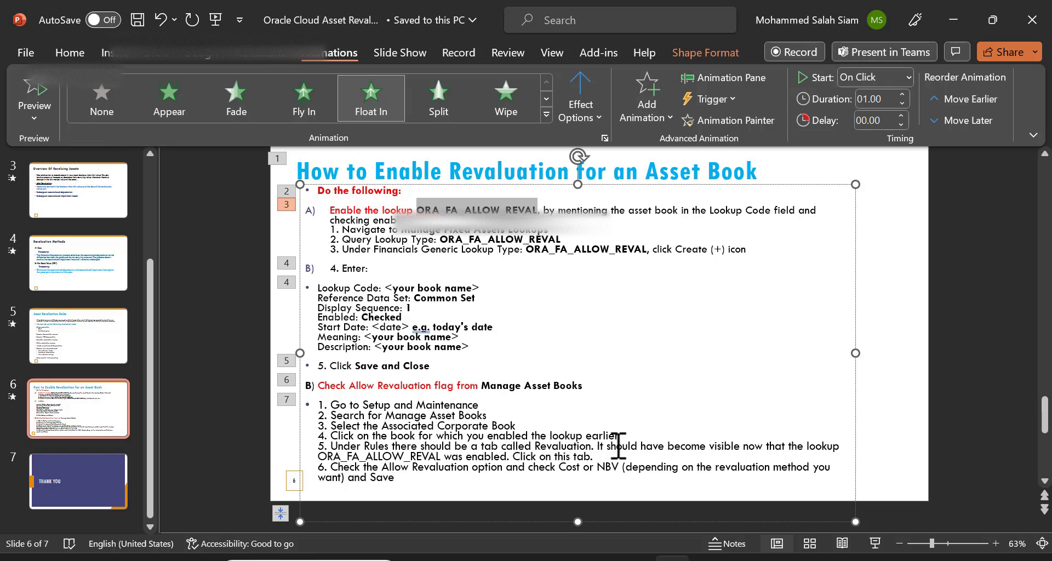
{"action": "key", "text": "alt+Tab"}
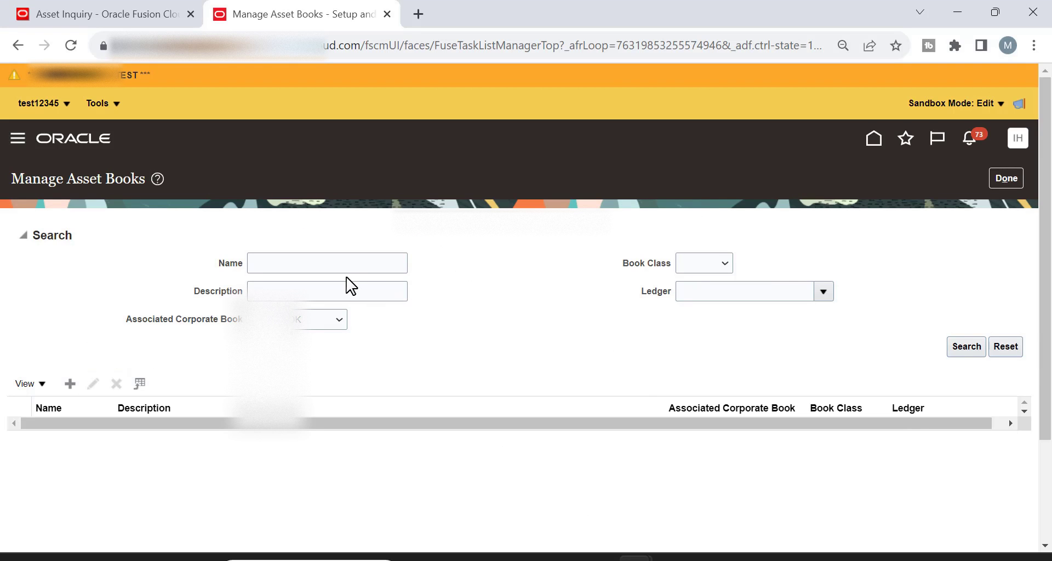
{"action": "left_click", "coordinate": [340, 267]}
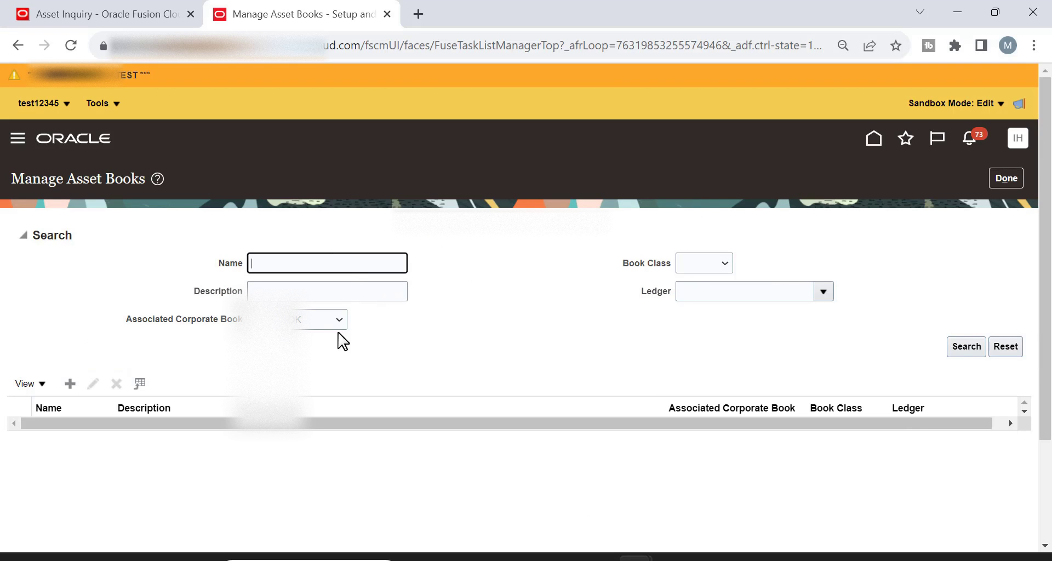
{"action": "left_click", "coordinate": [331, 322]}
{"action": "left_click", "coordinate": [336, 387]}
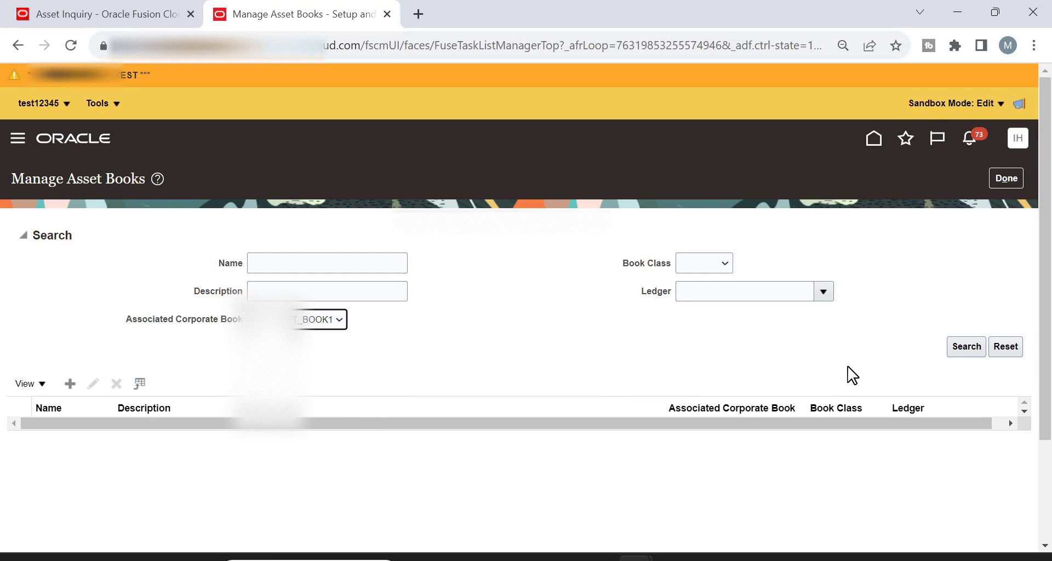
{"action": "left_click", "coordinate": [954, 351]}
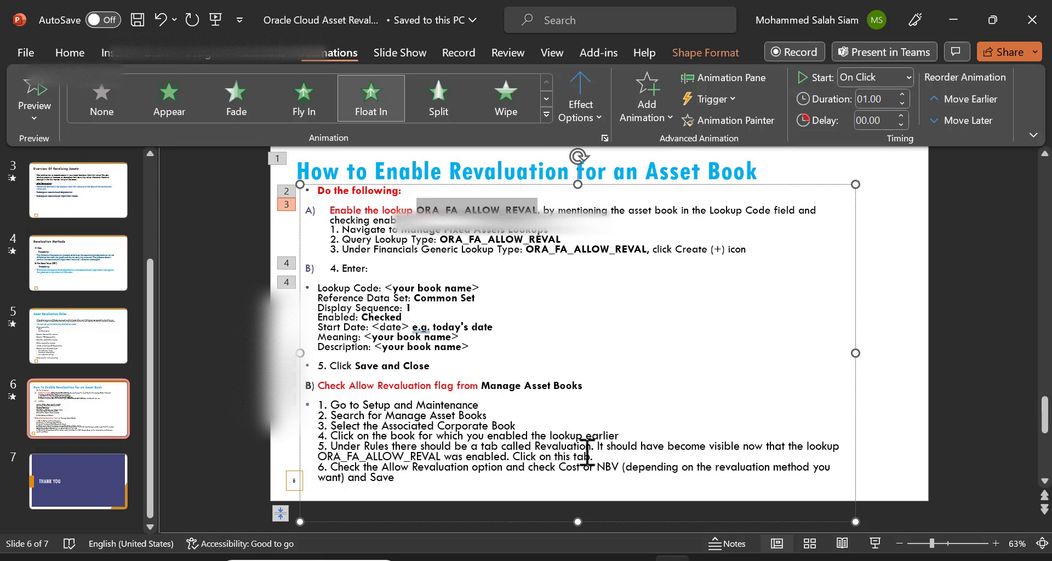
After consulting the slide, open the book SC_ASSET_BOOK1 for editing and allow revaluation with Cost and Net book value in its revaluation rules.
{"action": "key", "text": "alt"}
{"action": "key", "text": "alt+Tab"}
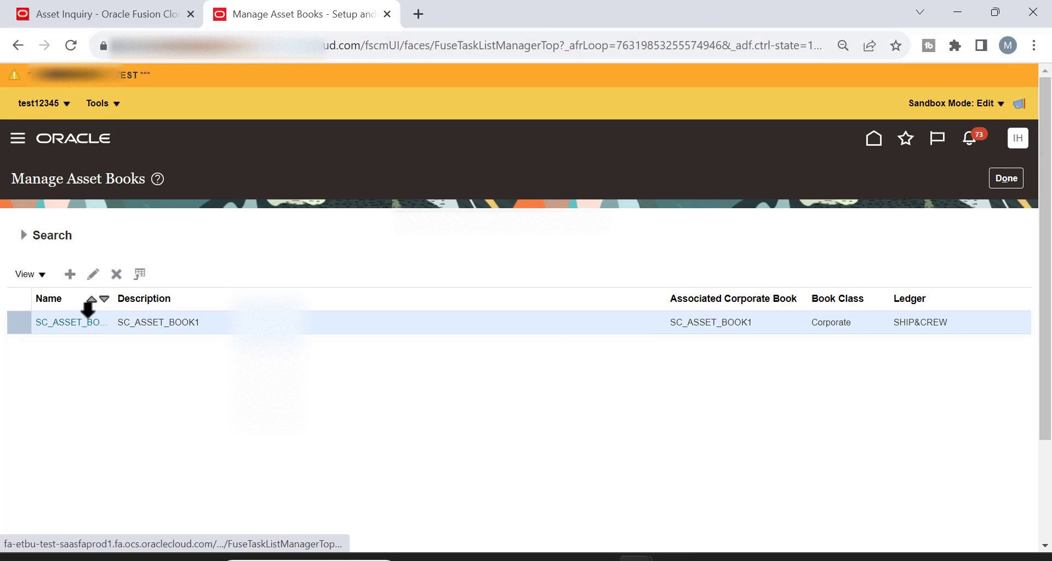
{"action": "left_click", "coordinate": [94, 275]}
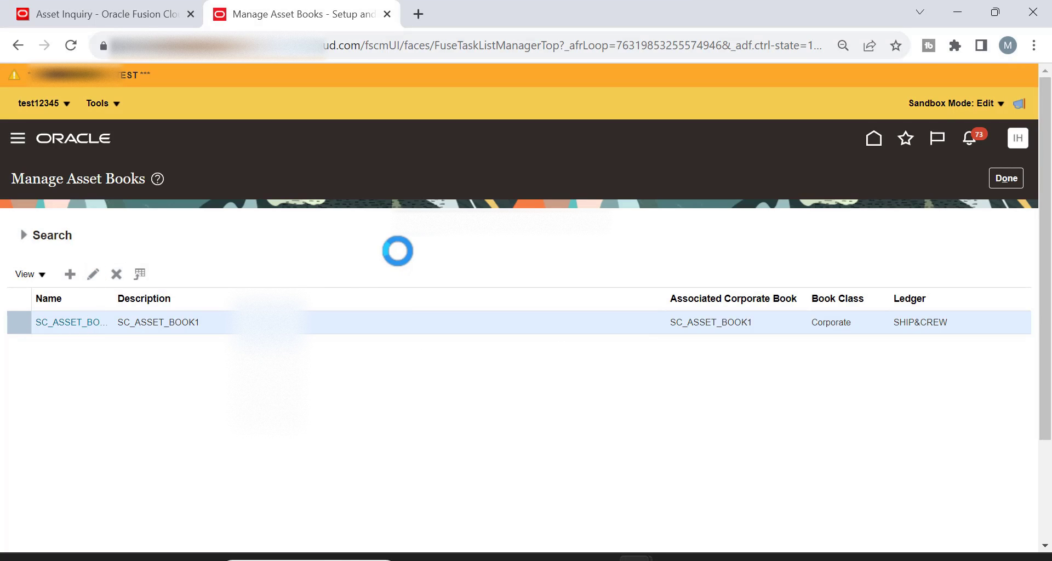
{"action": "scroll", "coordinate": [530, 280], "scroll_direction": "down", "scroll_amount": 5}
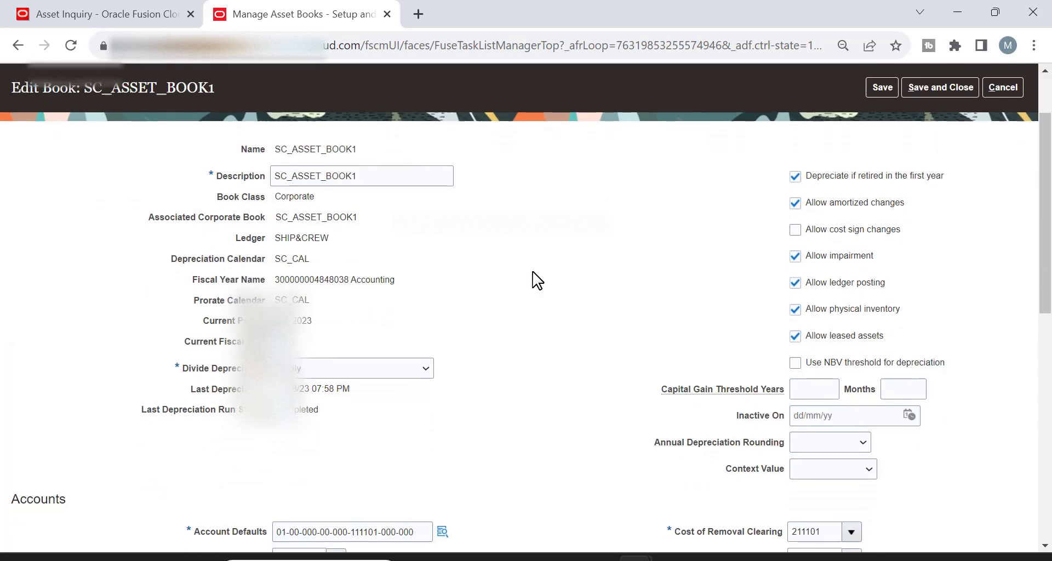
{"action": "scroll", "coordinate": [536, 279], "scroll_direction": "down", "scroll_amount": 6}
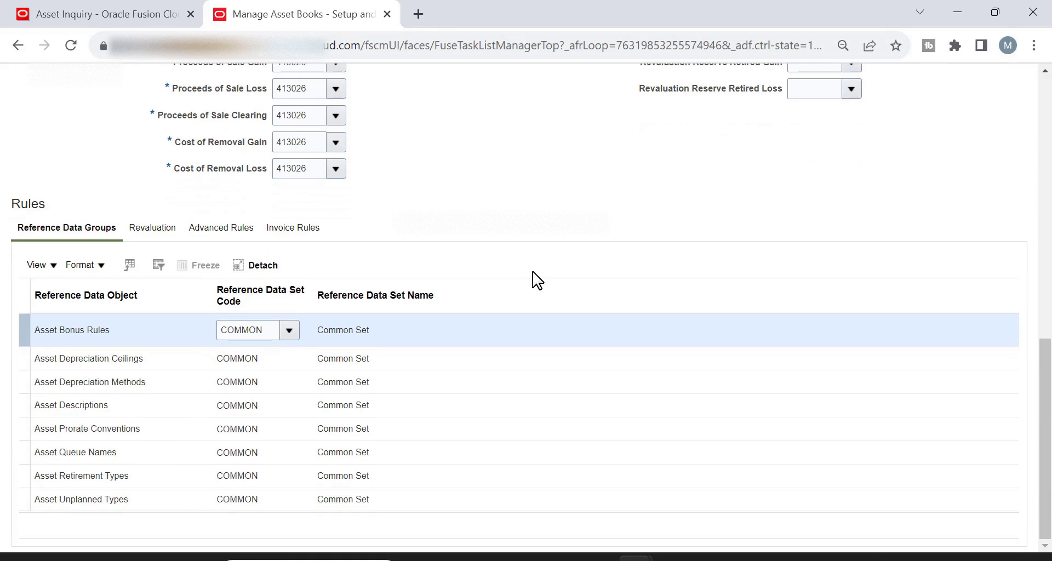
{"action": "left_click", "coordinate": [150, 229]}
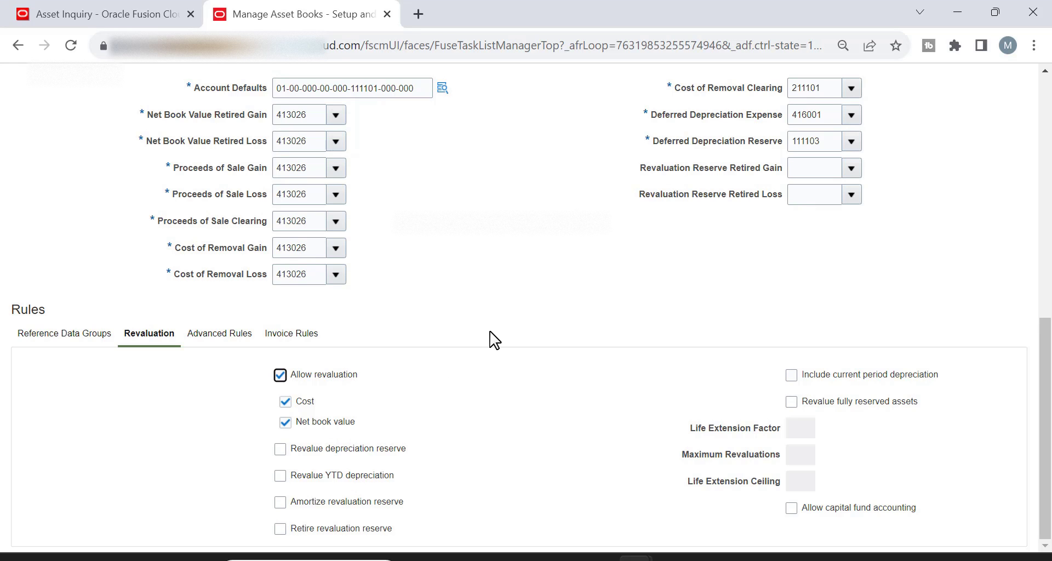
Compare the revaluation options with the slide in PowerPoint, then try to save the edited book SC_ASSET_BOOK1.
{"action": "key", "text": "alt+Tab"}
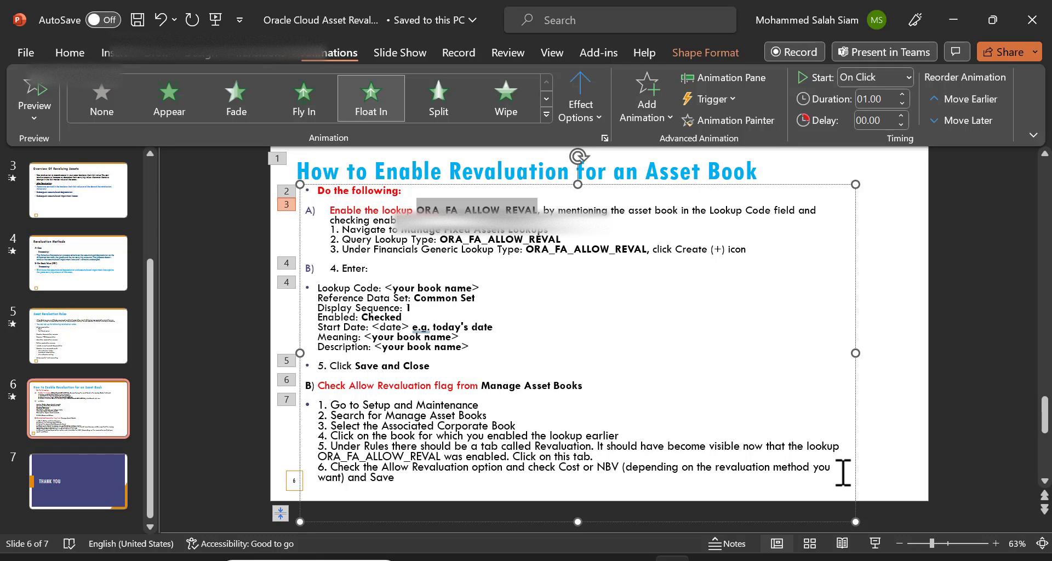
{"action": "key", "text": "alt+Tab"}
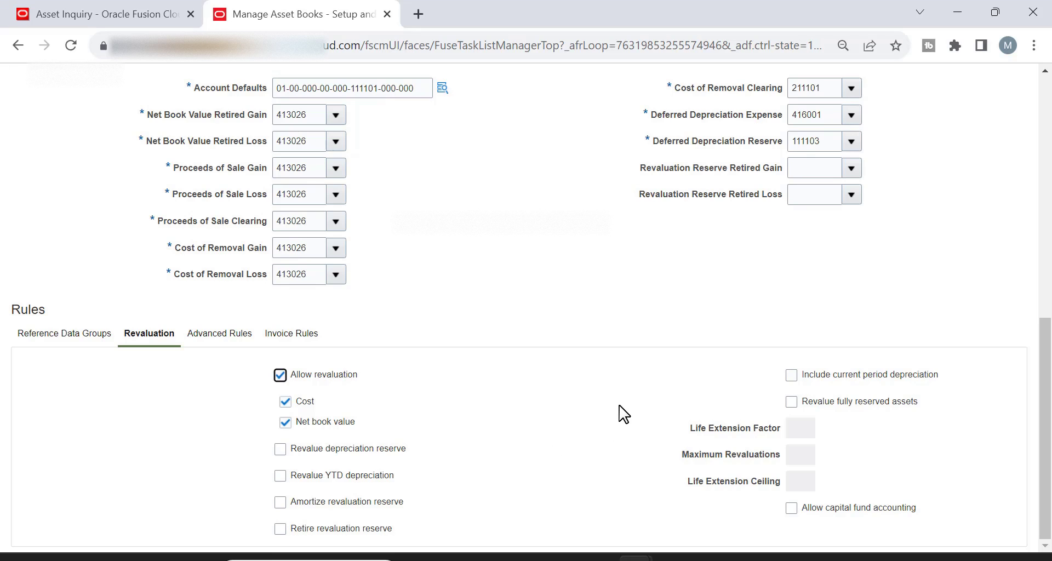
{"action": "scroll", "coordinate": [623, 415], "scroll_direction": "up", "scroll_amount": 1}
{"action": "scroll", "coordinate": [622, 415], "scroll_direction": "up", "scroll_amount": 9}
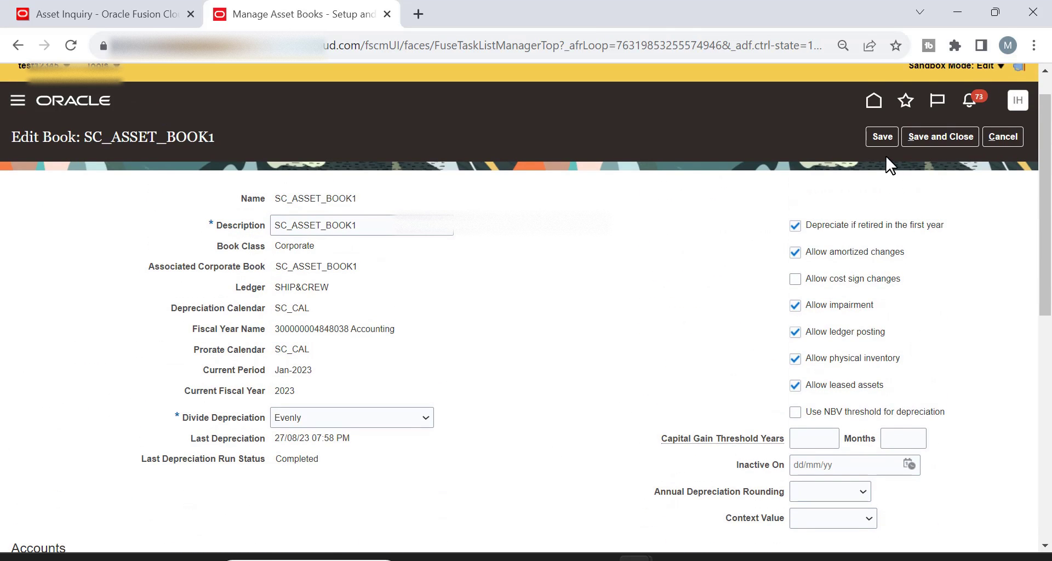
{"action": "left_click", "coordinate": [881, 138]}
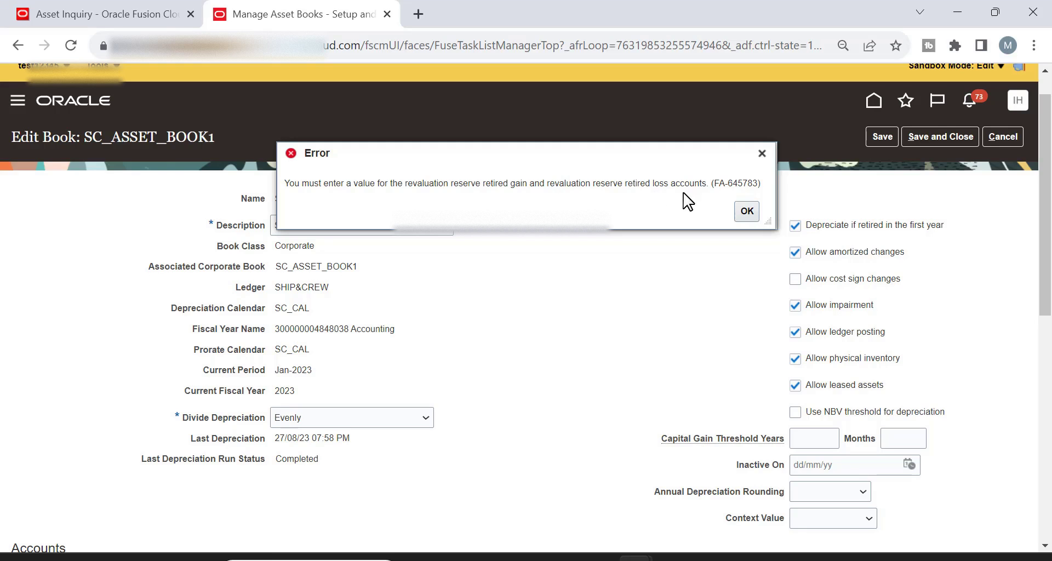
{"action": "left_click", "coordinate": [747, 211]}
Set the book's Revaluation Reserve Retired Gain account to 111000 and Revaluation Reserve Retired Loss account to 111001.
{"action": "scroll", "coordinate": [630, 301], "scroll_direction": "down", "scroll_amount": 7}
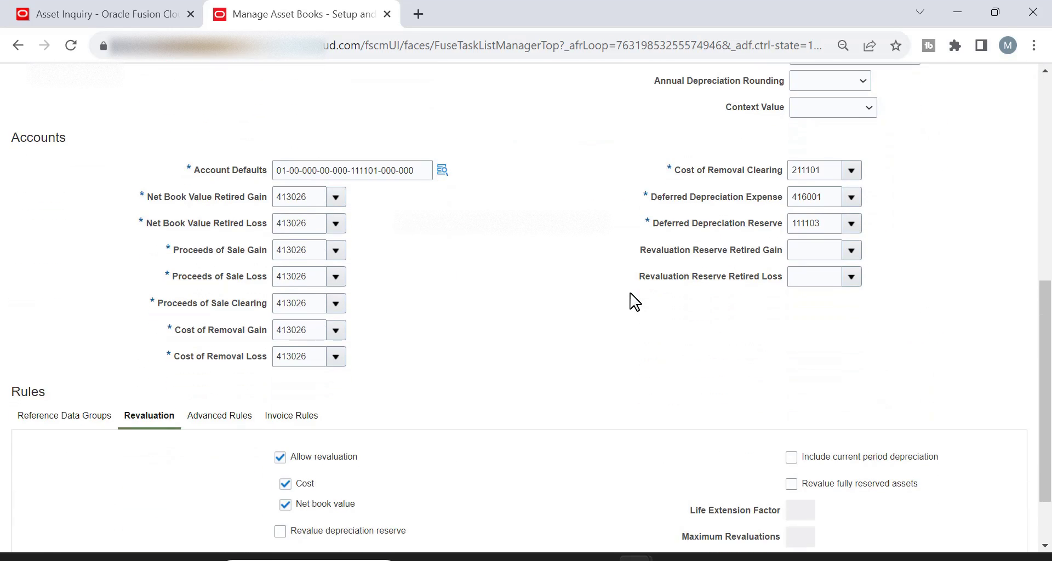
{"action": "scroll", "coordinate": [635, 302], "scroll_direction": "down", "scroll_amount": 2}
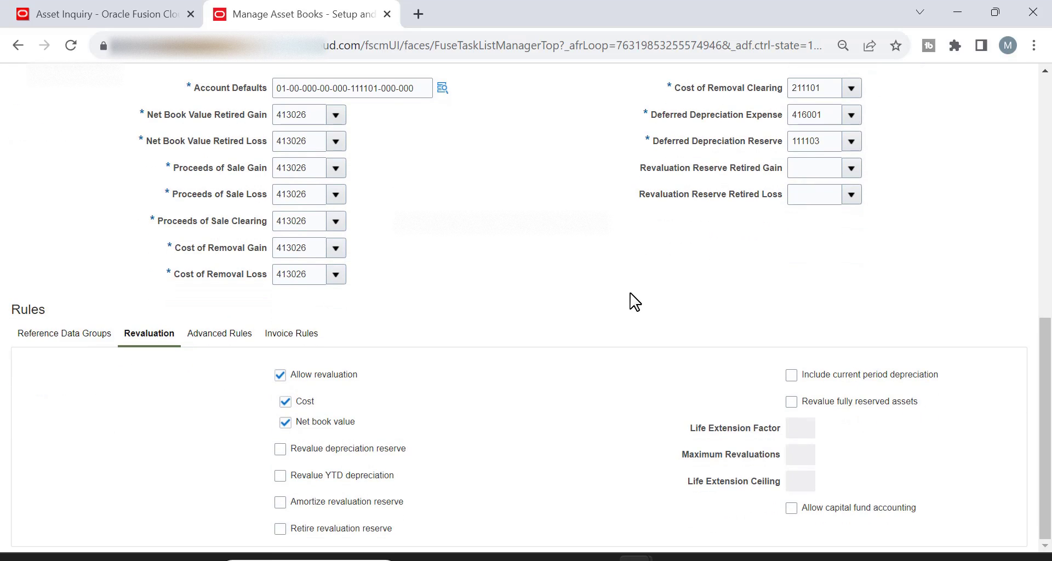
{"action": "scroll", "coordinate": [635, 302], "scroll_direction": "up", "scroll_amount": 2}
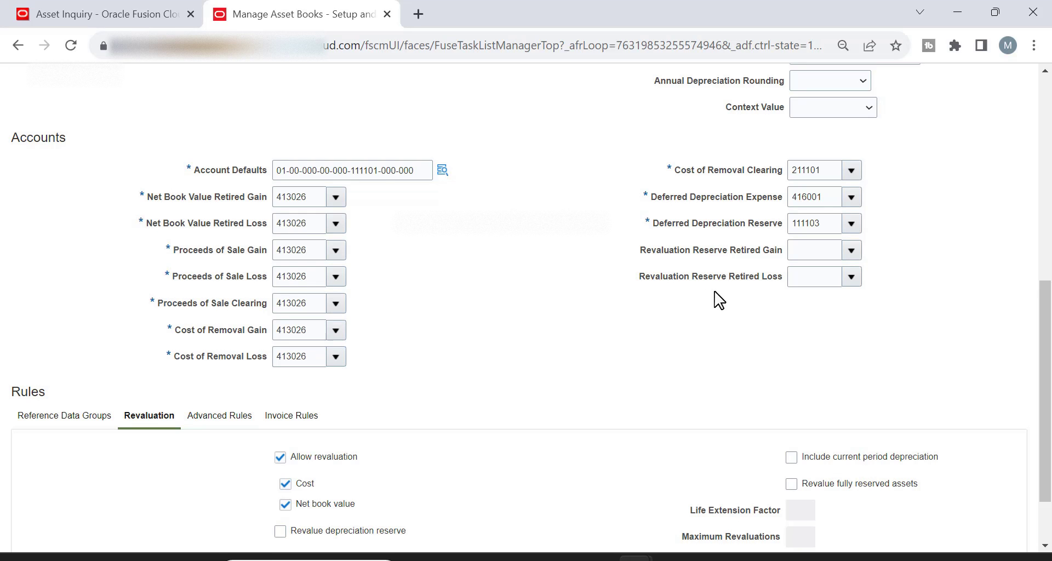
{"action": "left_click", "coordinate": [852, 252]}
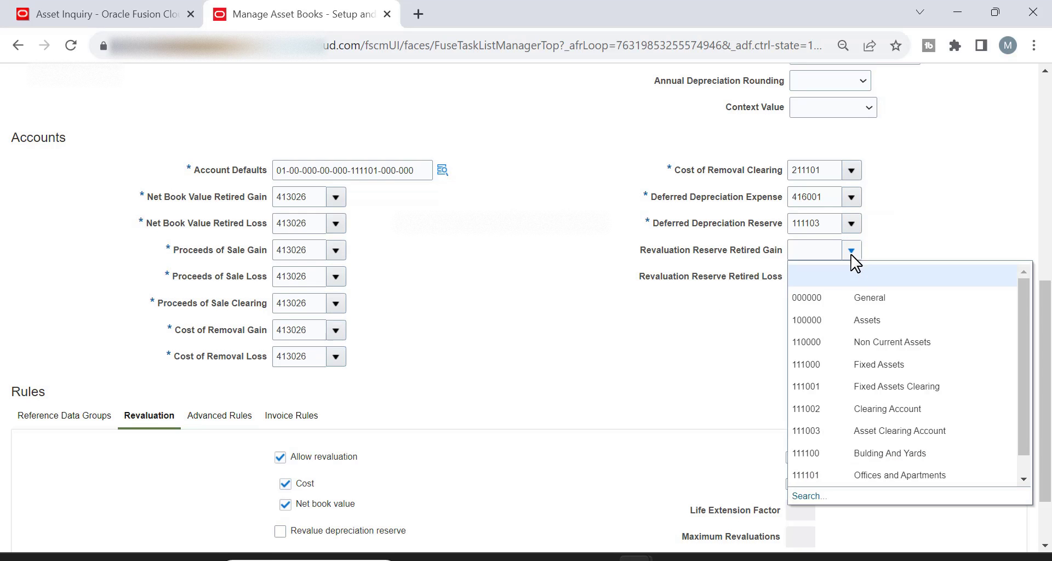
{"action": "left_click", "coordinate": [852, 289]}
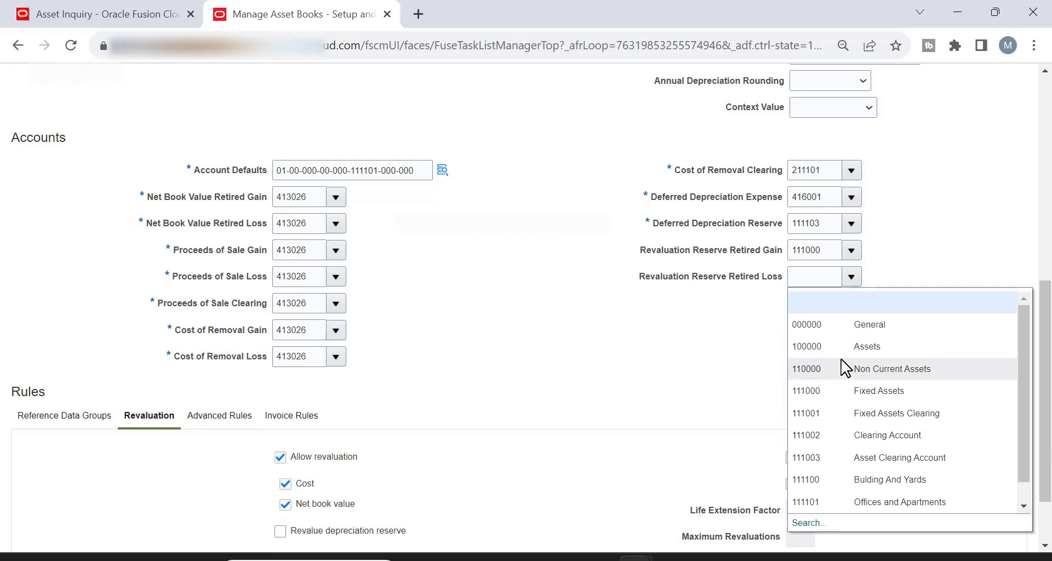
{"action": "left_click", "coordinate": [846, 414]}
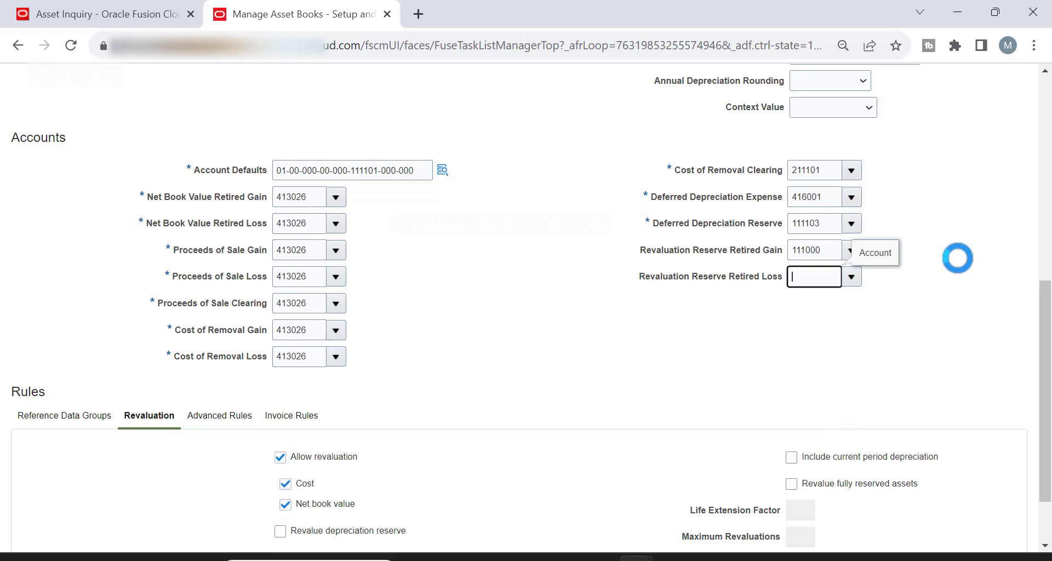
Review the accounts and revaluation rules of SC_ASSET_BOOK1, save and close the book, and finish managing asset books.
{"action": "scroll", "coordinate": [957, 260], "scroll_direction": "up", "scroll_amount": 8}
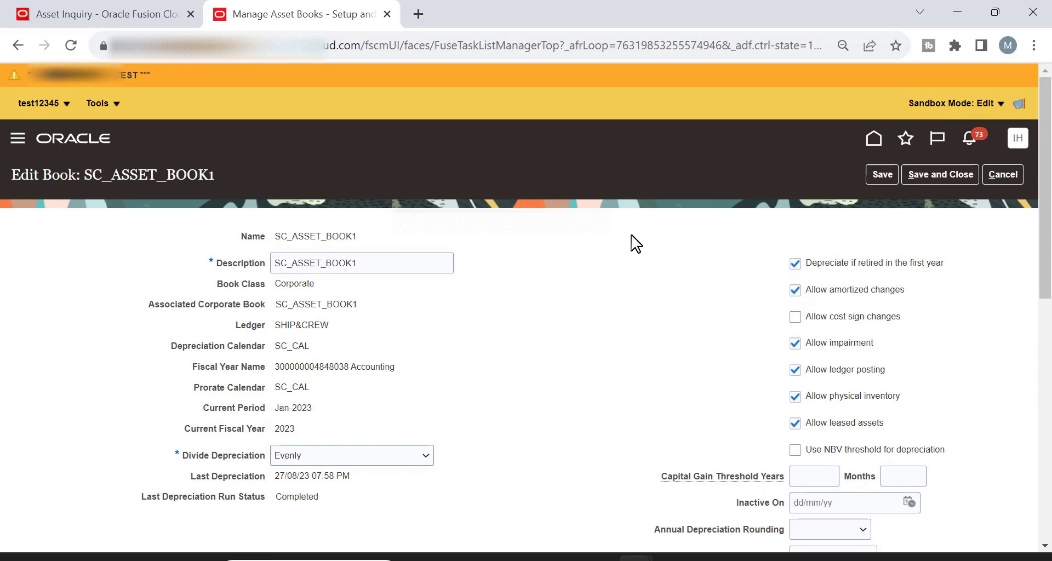
{"action": "scroll", "coordinate": [636, 244], "scroll_direction": "down", "scroll_amount": 10}
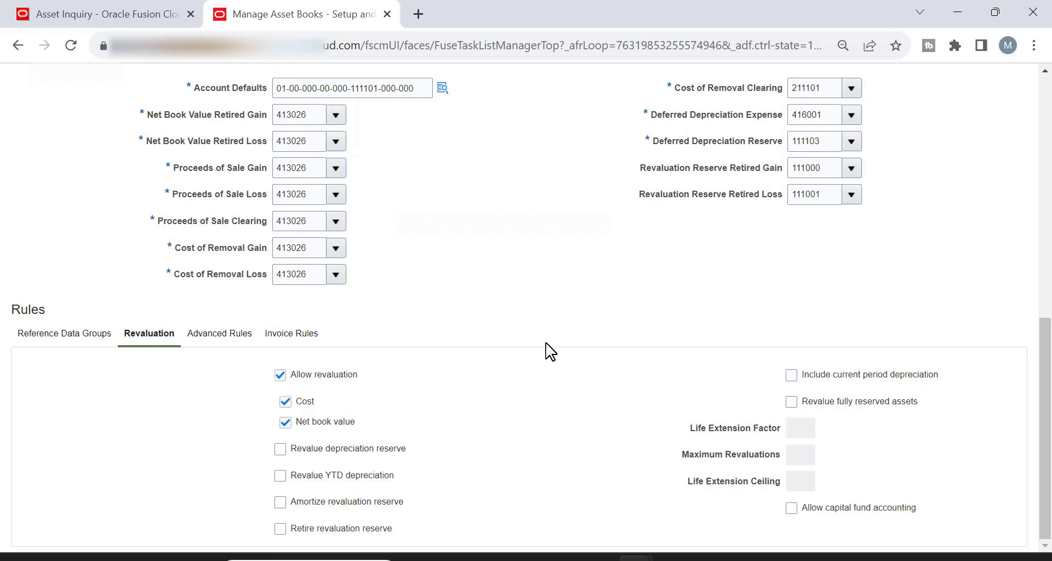
{"action": "scroll", "coordinate": [550, 350], "scroll_direction": "up", "scroll_amount": 10}
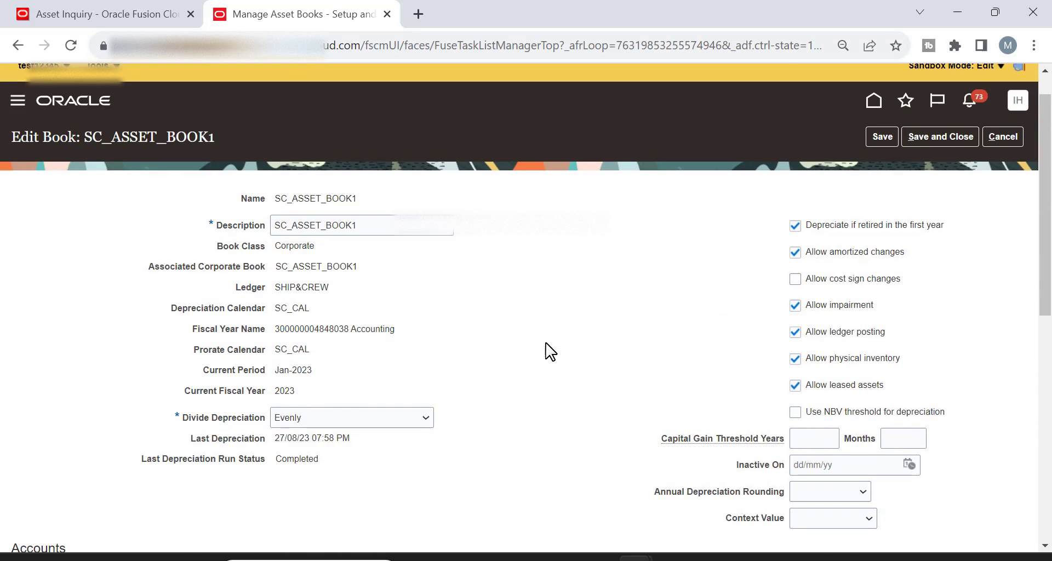
{"action": "left_click", "coordinate": [920, 179]}
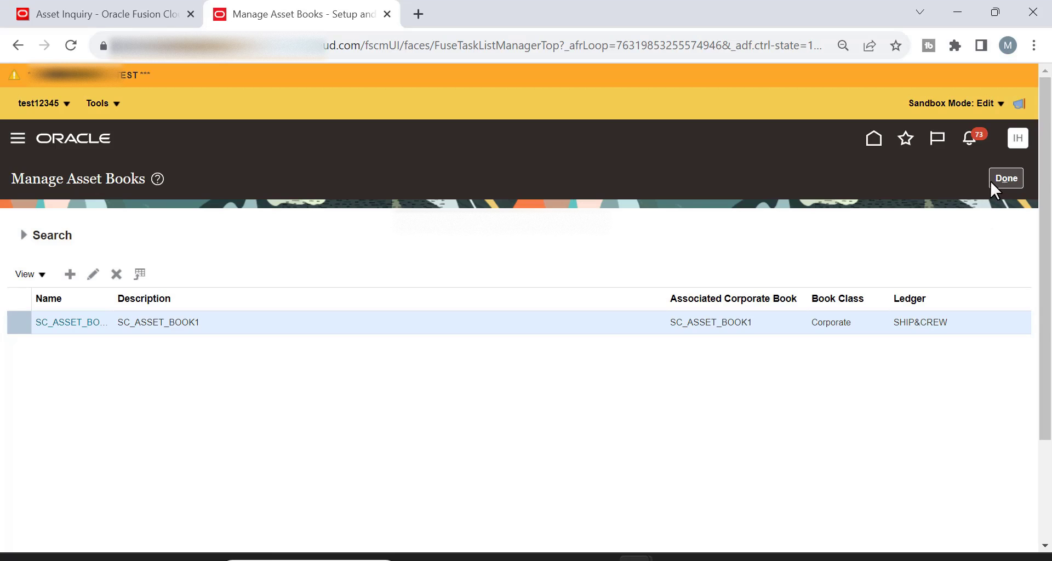
{"action": "left_click", "coordinate": [991, 179]}
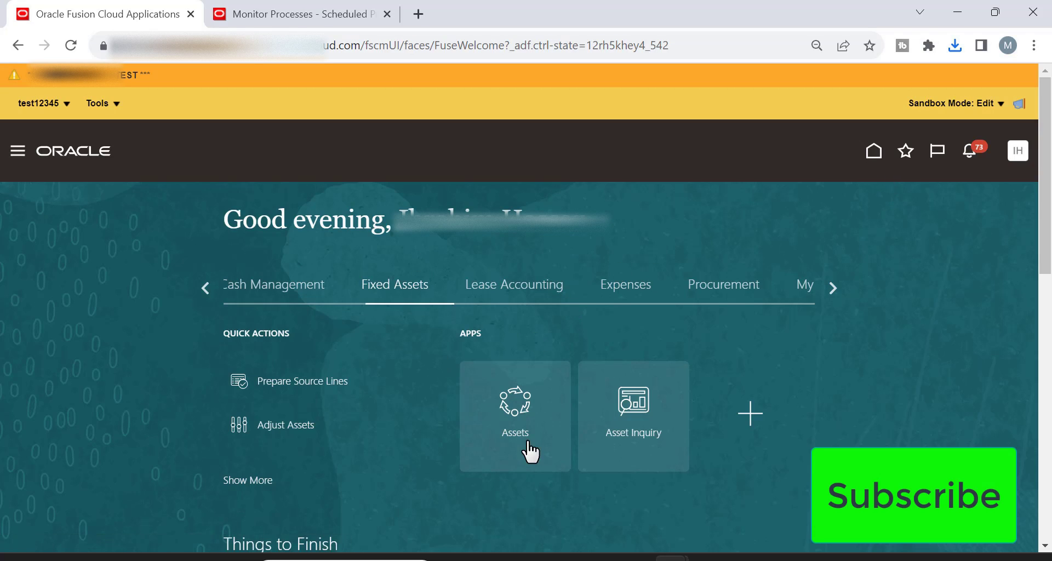
Open Asset Inquiry under Fixed Assets and search the book SC_ASSET_BOOK1 with 1 as the asset number.
{"action": "left_click", "coordinate": [633, 415]}
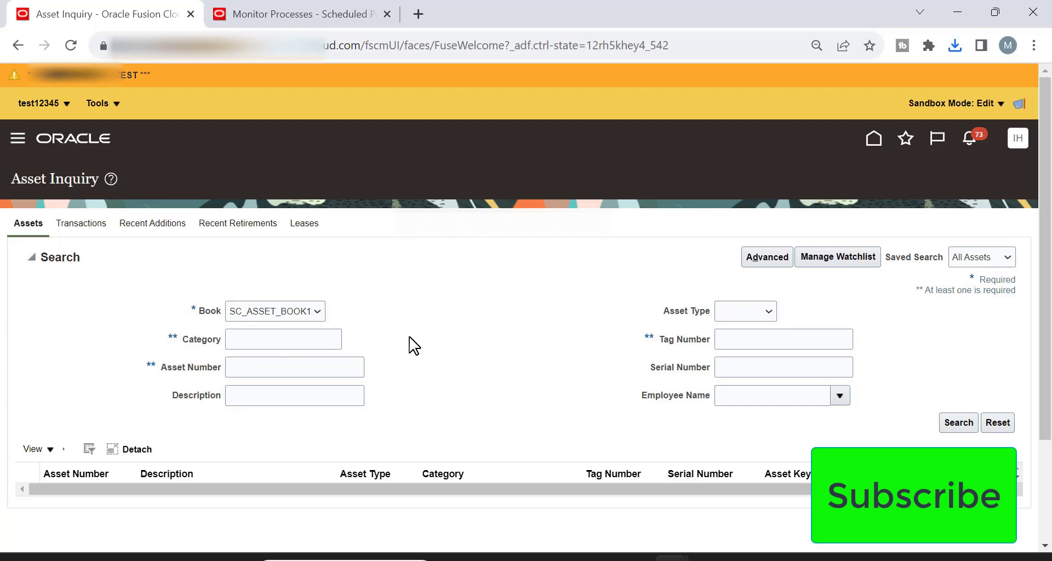
{"action": "left_click", "coordinate": [279, 364]}
{"action": "type", "text": "1"}
{"action": "left_click", "coordinate": [355, 411]}
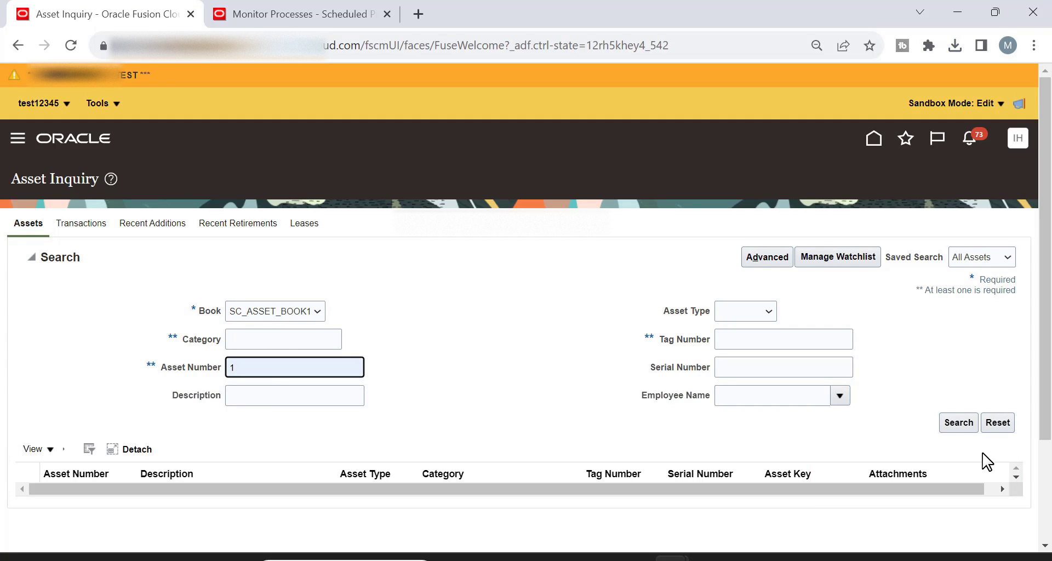
{"action": "left_click", "coordinate": [959, 424]}
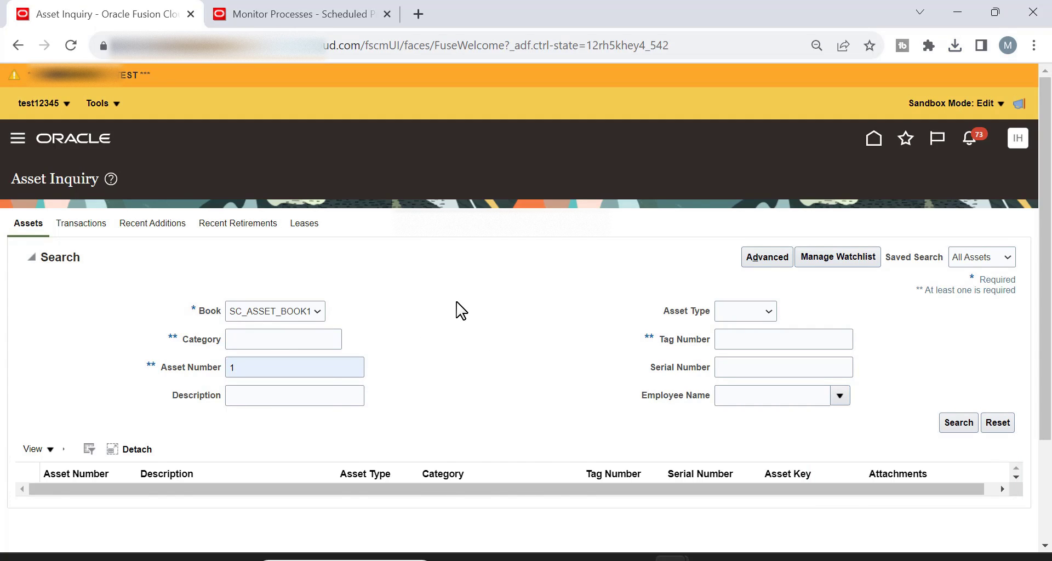
Look through the found assets, checking their descriptions and categories along with the selected asset's book and financial details.
{"action": "scroll", "coordinate": [457, 309], "scroll_direction": "down", "scroll_amount": 10}
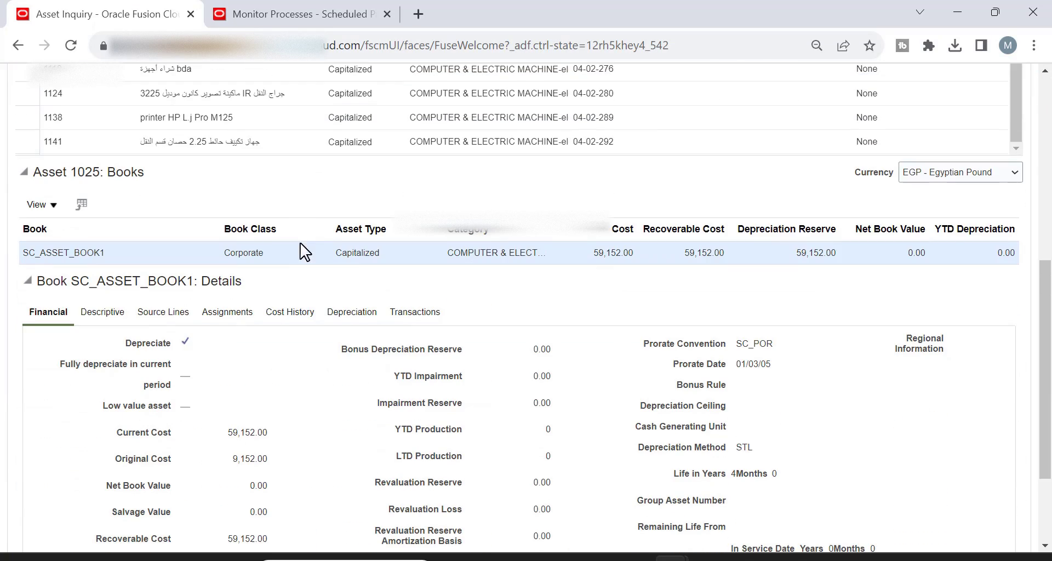
{"action": "scroll", "coordinate": [307, 208], "scroll_direction": "up", "scroll_amount": 3}
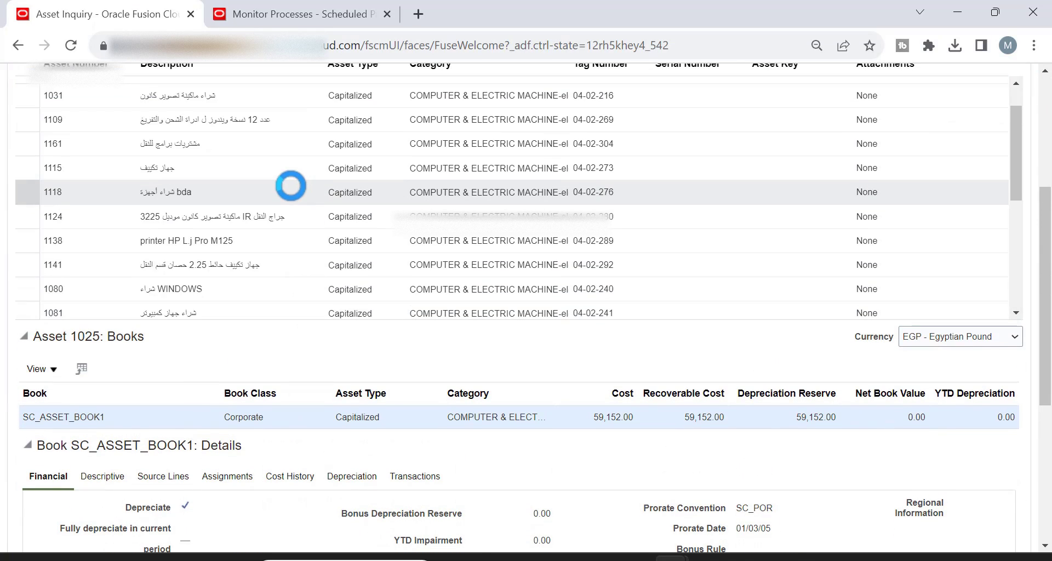
{"action": "scroll", "coordinate": [280, 200], "scroll_direction": "down", "scroll_amount": 2}
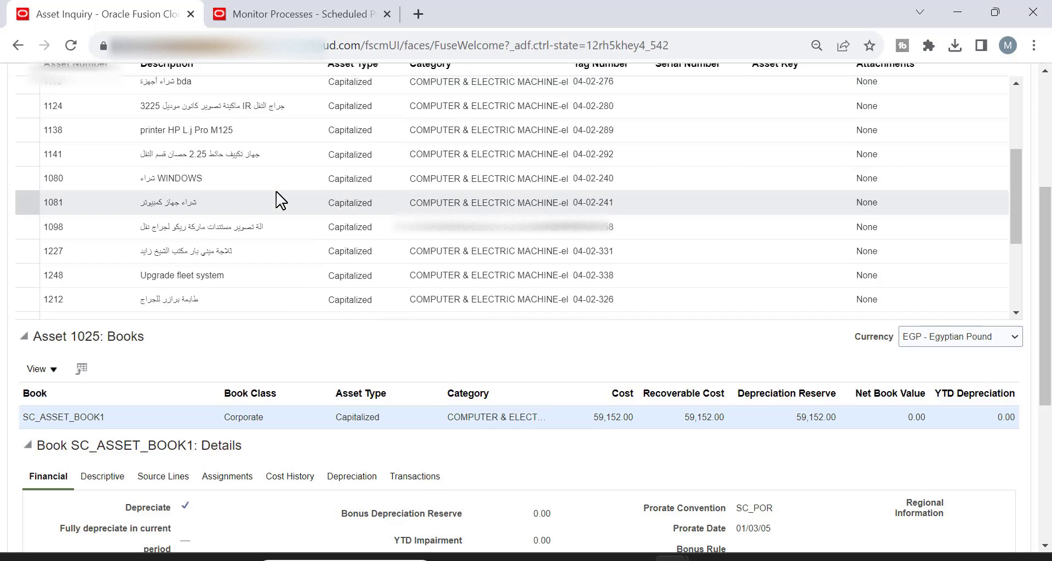
{"action": "scroll", "coordinate": [281, 200], "scroll_direction": "down", "scroll_amount": 5}
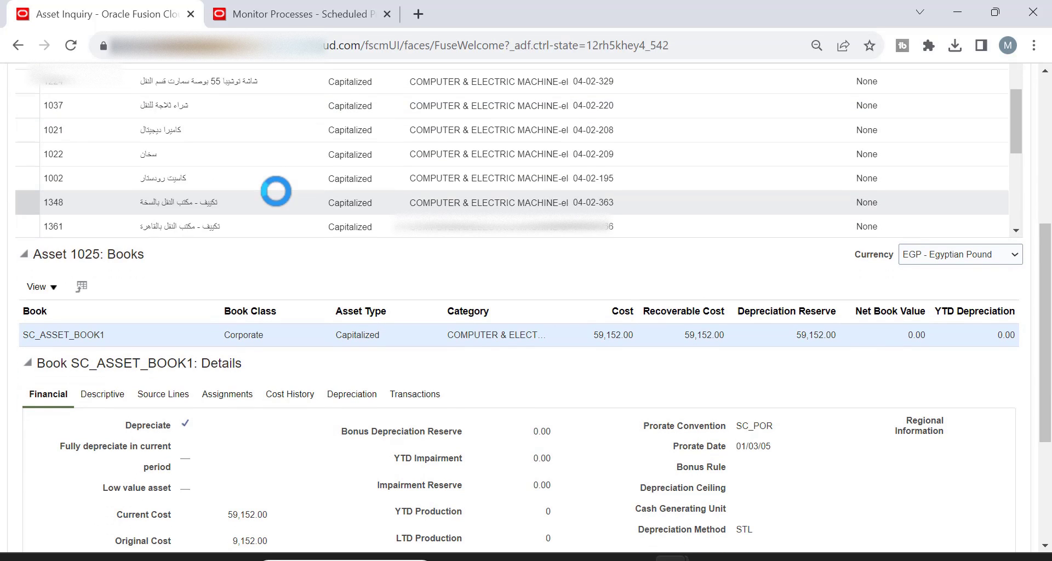
{"action": "scroll", "coordinate": [361, 230], "scroll_direction": "up", "scroll_amount": 3}
{"action": "scroll", "coordinate": [352, 228], "scroll_direction": "down", "scroll_amount": 4}
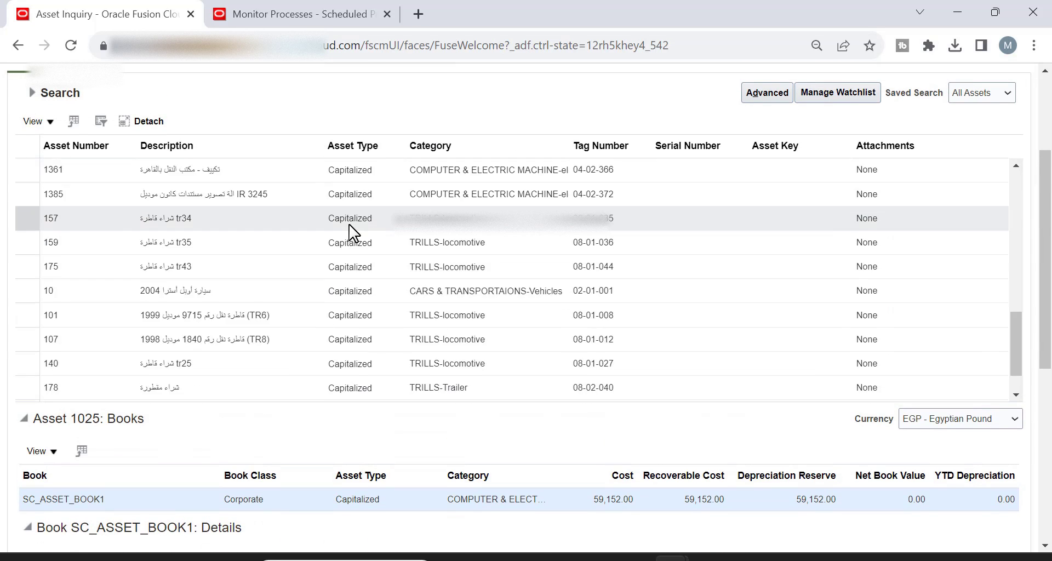
{"action": "scroll", "coordinate": [329, 220], "scroll_direction": "down", "scroll_amount": 3}
{"action": "scroll", "coordinate": [309, 211], "scroll_direction": "down", "scroll_amount": 2}
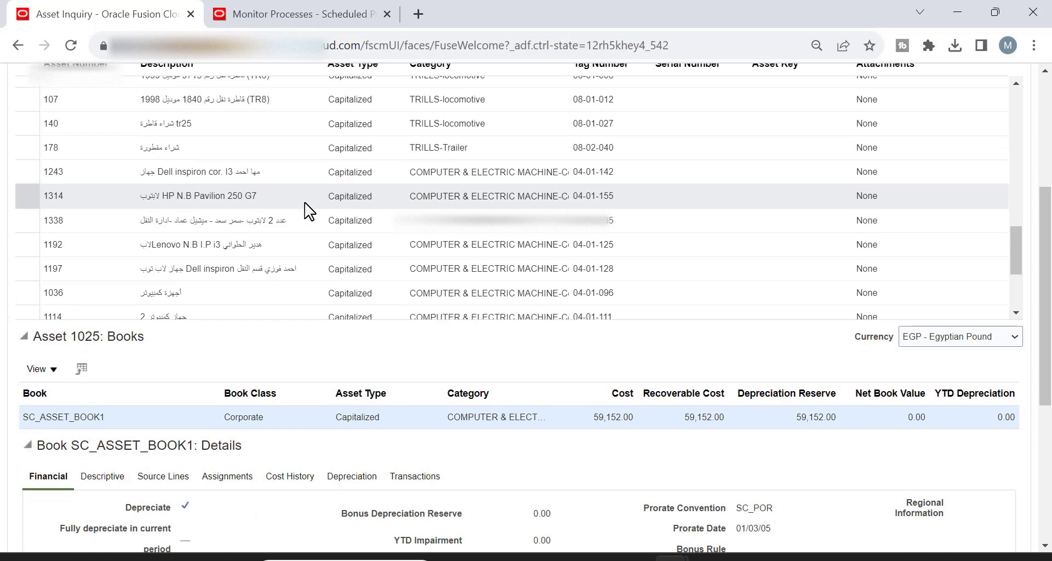
{"action": "scroll", "coordinate": [308, 210], "scroll_direction": "down", "scroll_amount": 2}
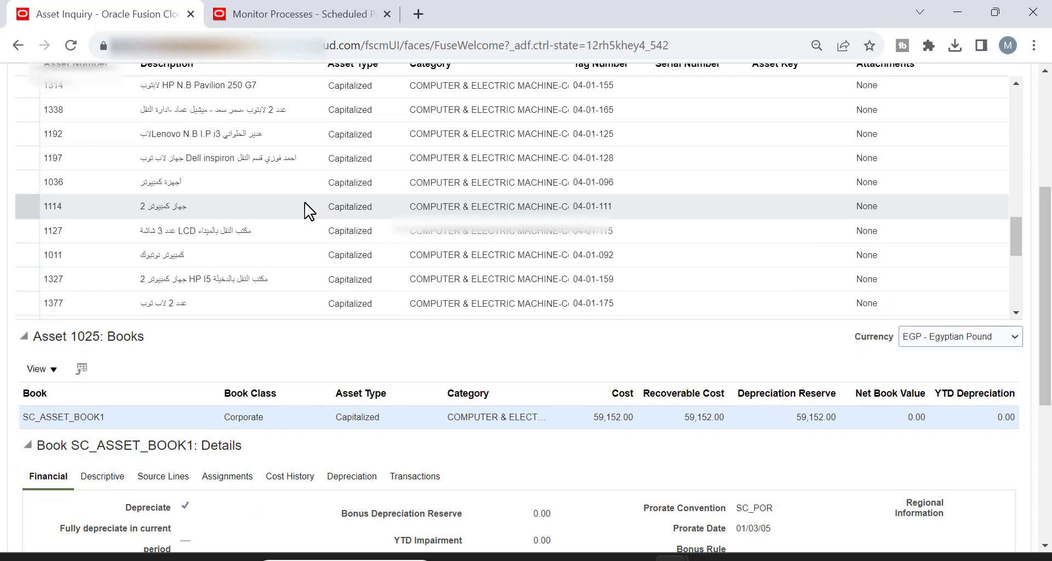
{"action": "scroll", "coordinate": [309, 211], "scroll_direction": "down", "scroll_amount": 8}
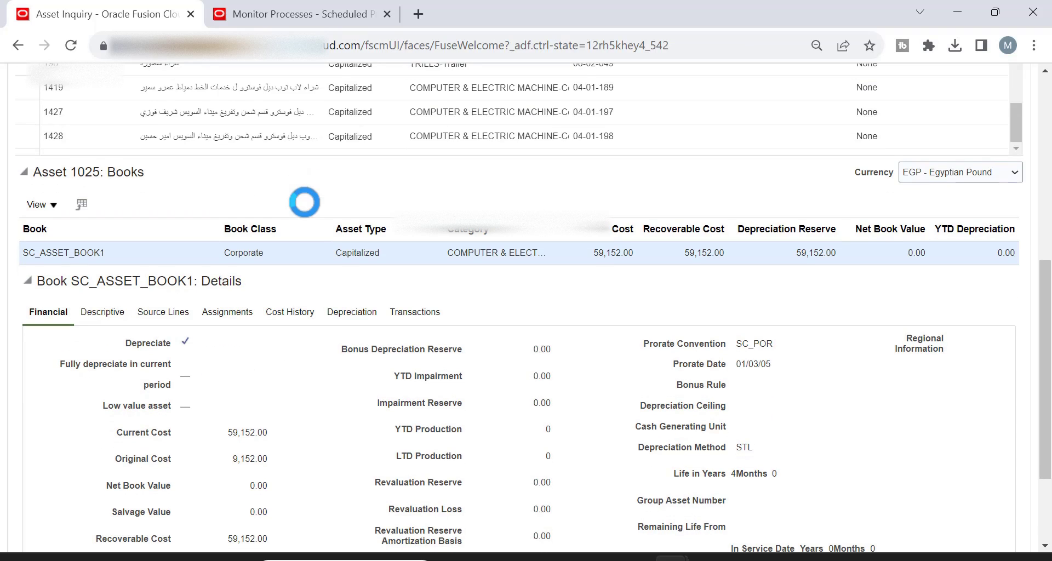
{"action": "scroll", "coordinate": [247, 151], "scroll_direction": "up", "scroll_amount": 3}
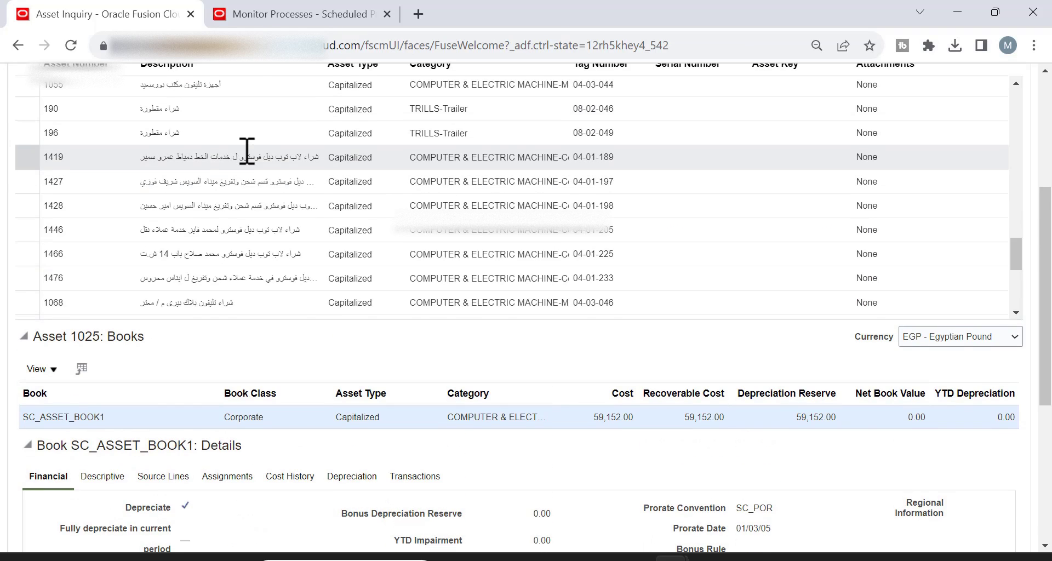
{"action": "scroll", "coordinate": [247, 151], "scroll_direction": "up", "scroll_amount": 2}
{"action": "scroll", "coordinate": [225, 244], "scroll_direction": "up", "scroll_amount": 5}
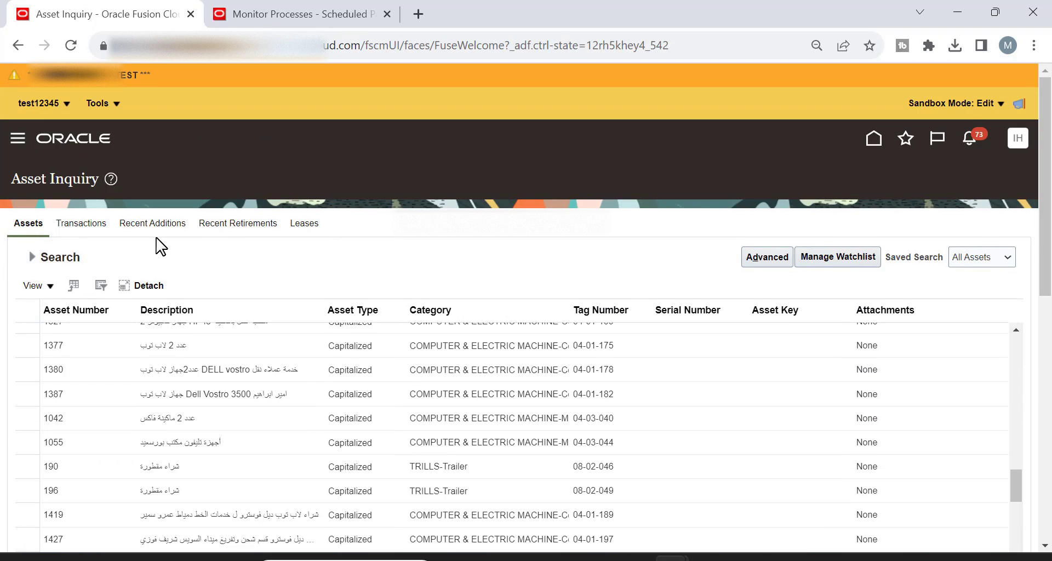
{"action": "scroll", "coordinate": [222, 370], "scroll_direction": "down", "scroll_amount": 4}
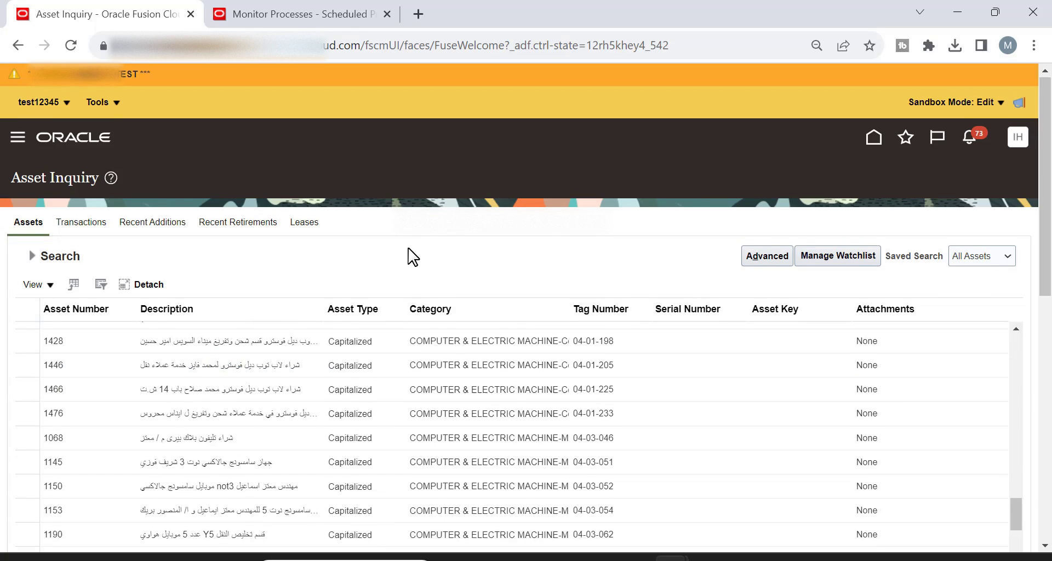
{"action": "scroll", "coordinate": [411, 253], "scroll_direction": "down", "scroll_amount": 3}
{"action": "scroll", "coordinate": [270, 268], "scroll_direction": "down", "scroll_amount": 5}
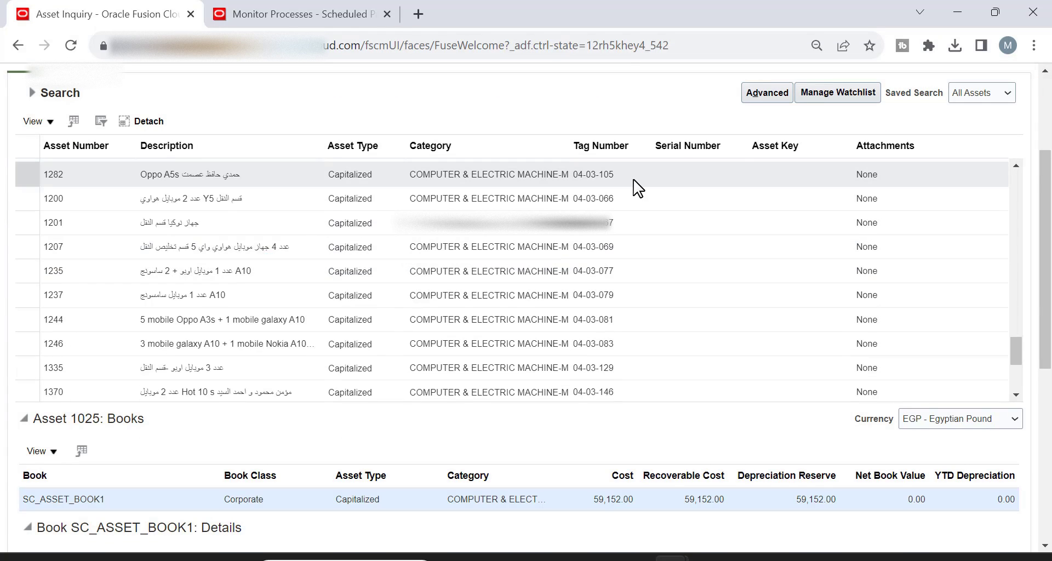
{"action": "scroll", "coordinate": [652, 178], "scroll_direction": "up", "scroll_amount": 3}
{"action": "scroll", "coordinate": [699, 150], "scroll_direction": "up", "scroll_amount": 3}
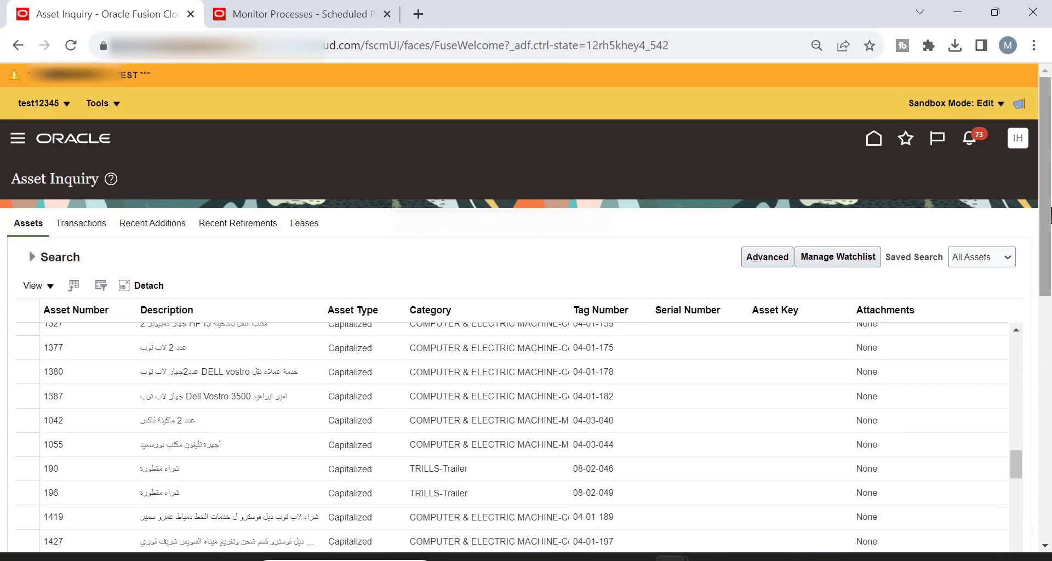
Return to the home page, open the Revalue Assets task in the Assets work area, and start a new revaluation for SC_ASSET_BOOK1.
{"action": "left_click", "coordinate": [873, 138]}
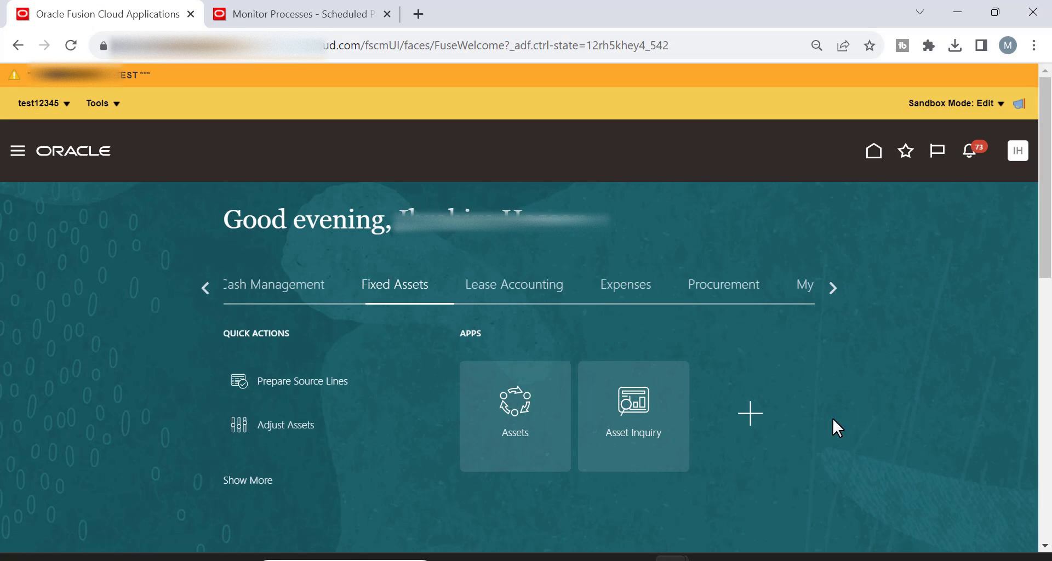
{"action": "left_click", "coordinate": [537, 399]}
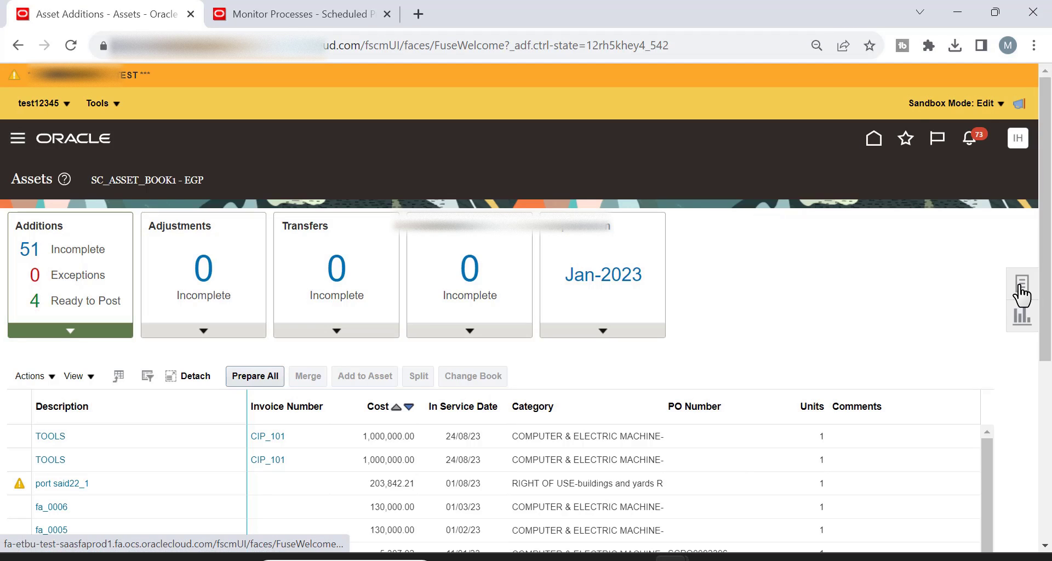
{"action": "left_click", "coordinate": [1020, 285]}
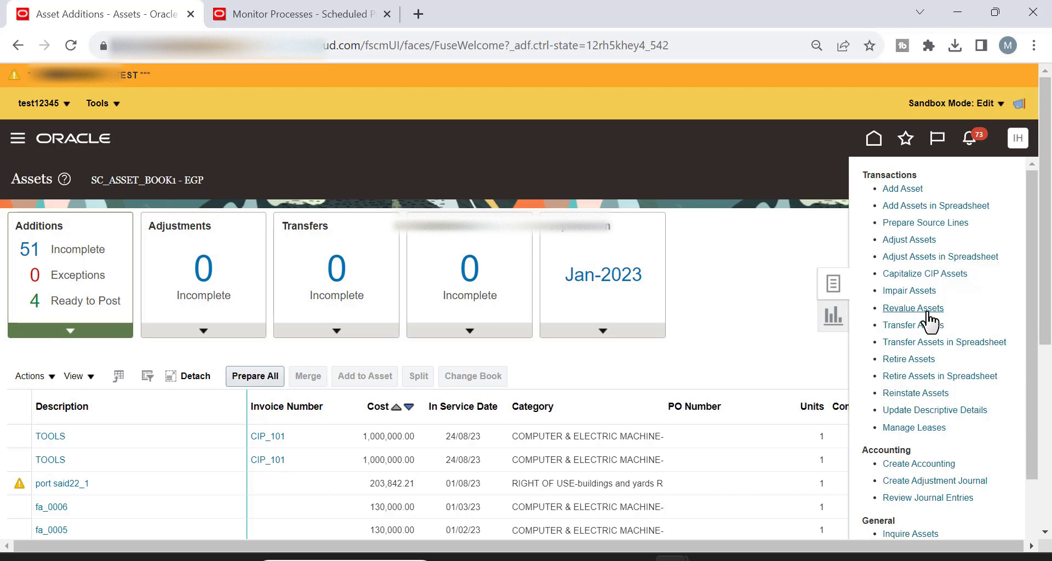
{"action": "left_click", "coordinate": [907, 309]}
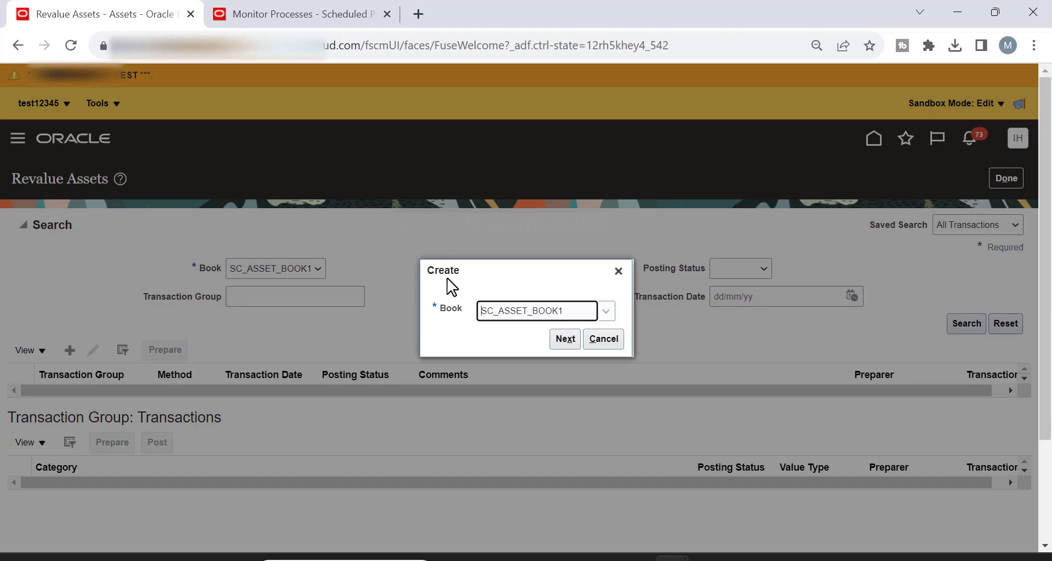
{"action": "left_click", "coordinate": [565, 340]}
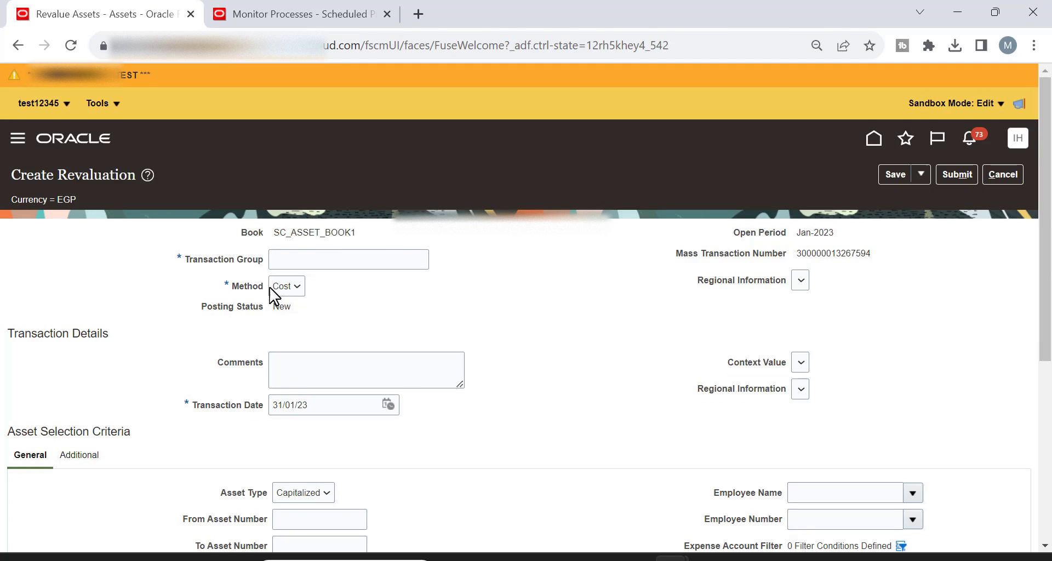
Enter 10080 as the revaluation's transaction group, keep Cost as the method, and enter 10080 as the comments.
{"action": "left_click", "coordinate": [305, 259]}
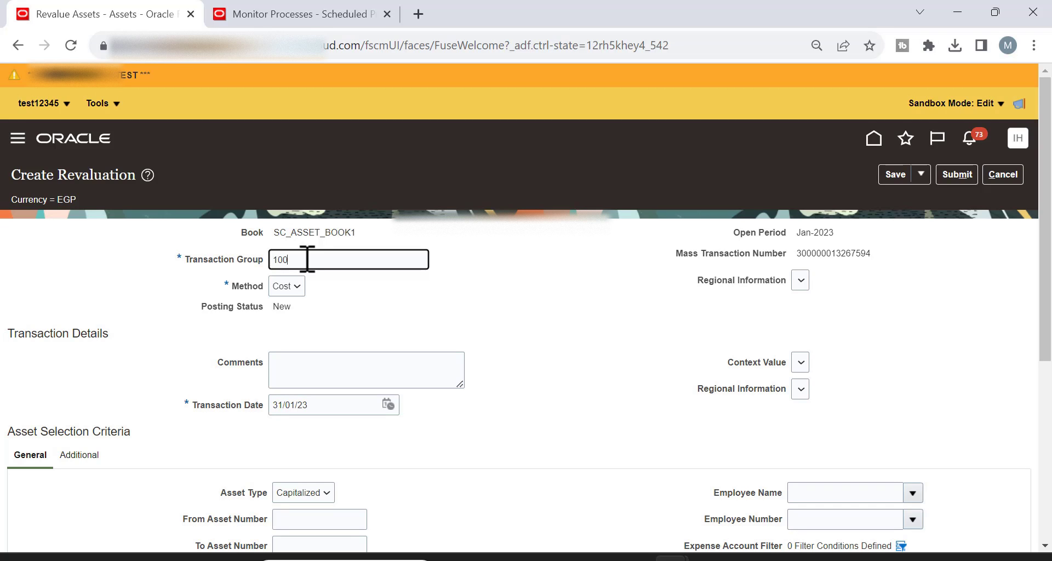
{"action": "key", "text": "Tab"}
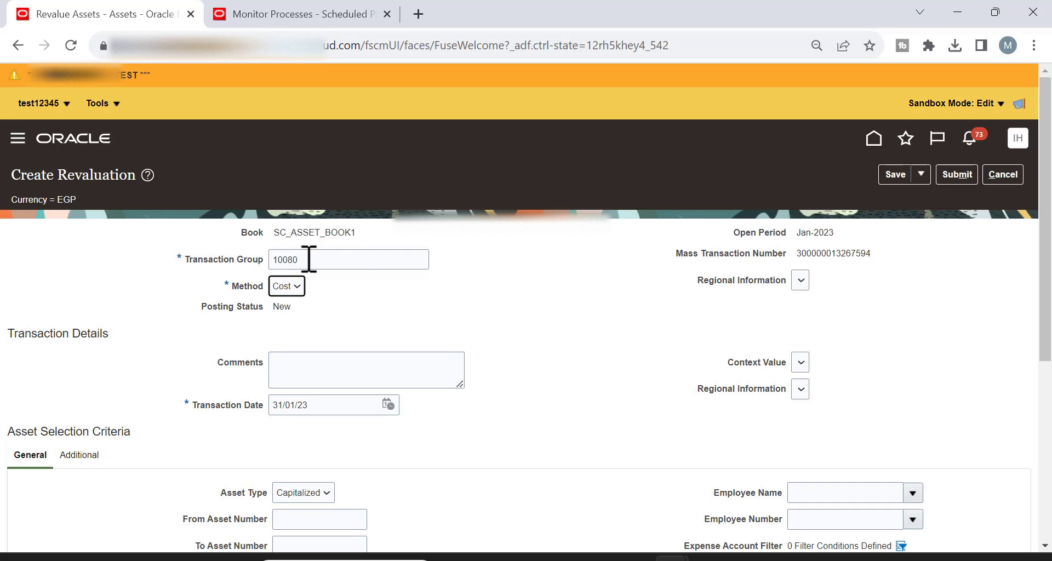
{"action": "left_click", "coordinate": [288, 291]}
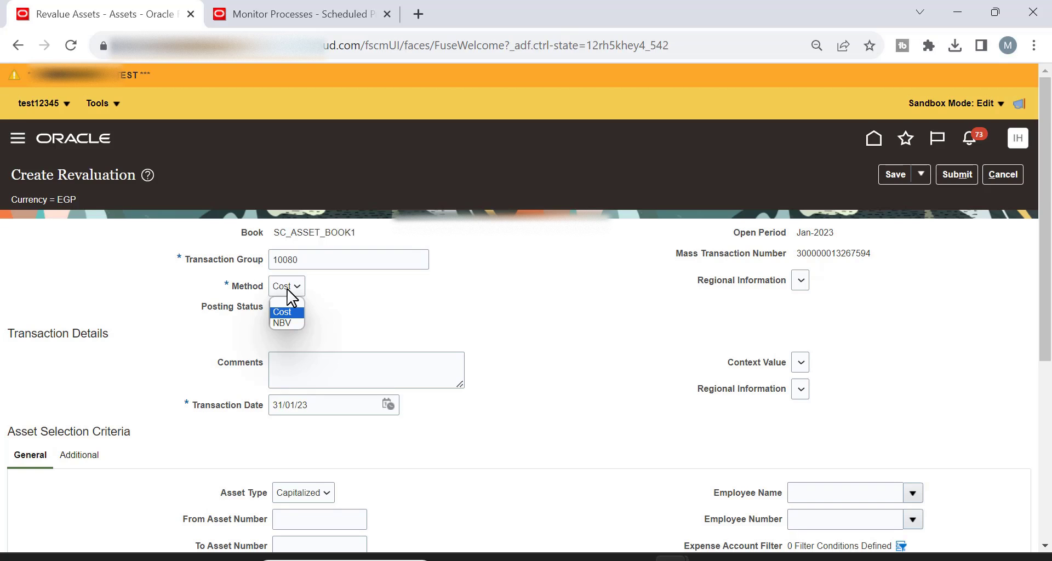
{"action": "left_click", "coordinate": [284, 312]}
{"action": "scroll", "coordinate": [650, 317], "scroll_direction": "down", "scroll_amount": 3}
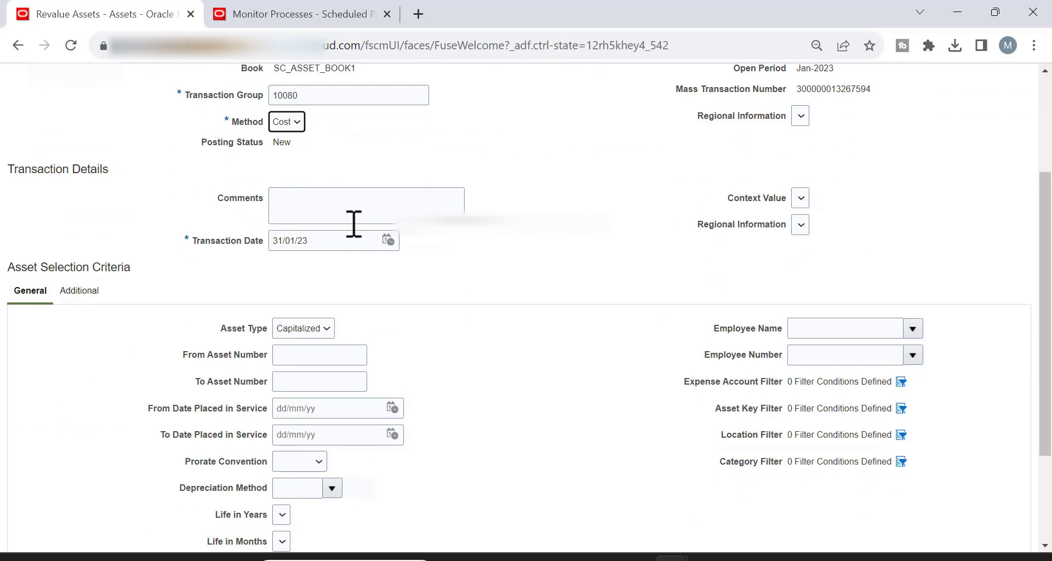
{"action": "left_click", "coordinate": [354, 222]}
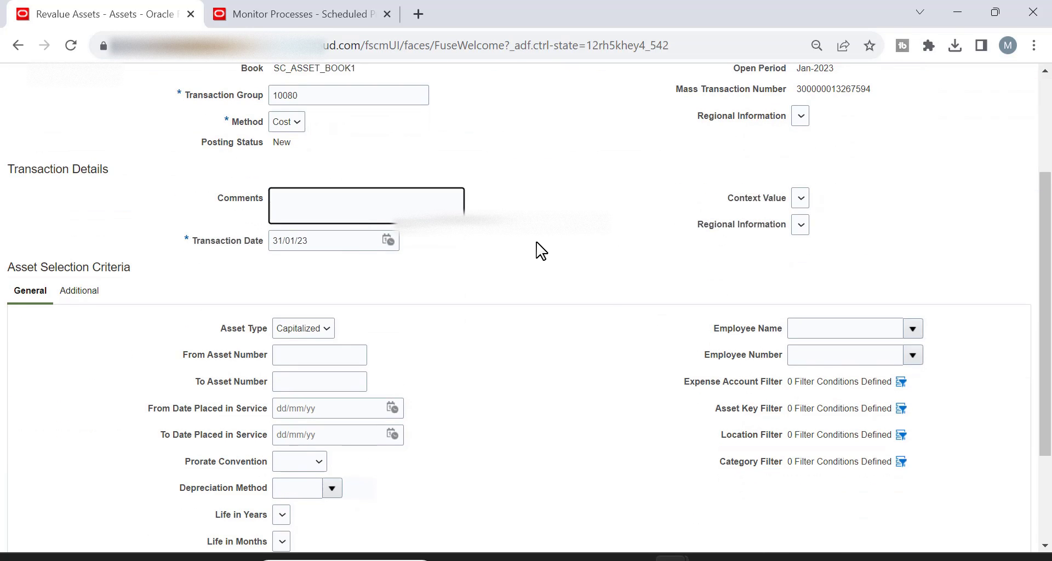
{"action": "key", "text": "Tab"}
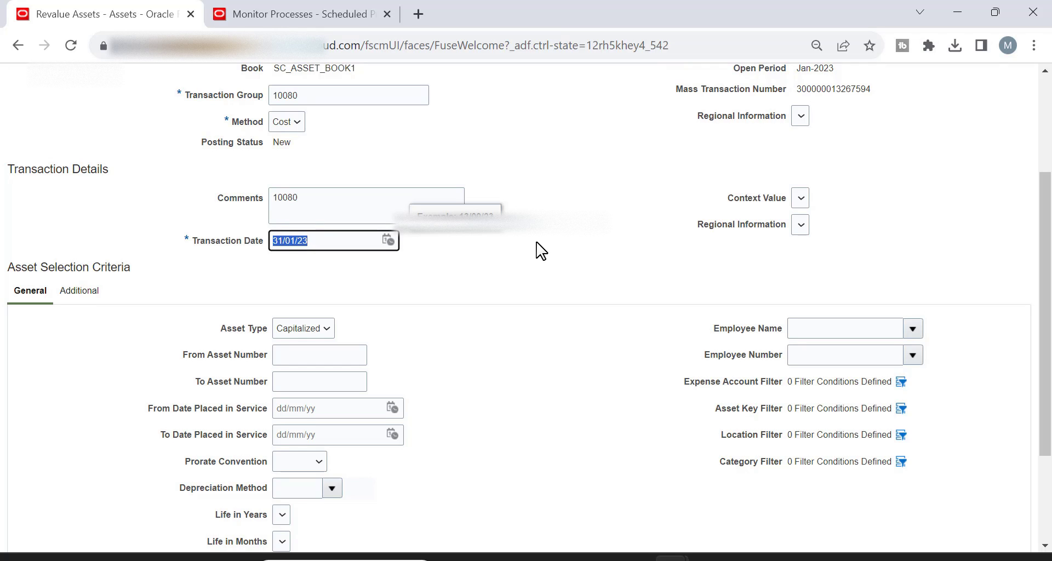
Limit the asset selection criteria to the asset number range from 10080 to 10080.
{"action": "scroll", "coordinate": [538, 277], "scroll_direction": "down", "scroll_amount": 1}
{"action": "left_click", "coordinate": [295, 272]}
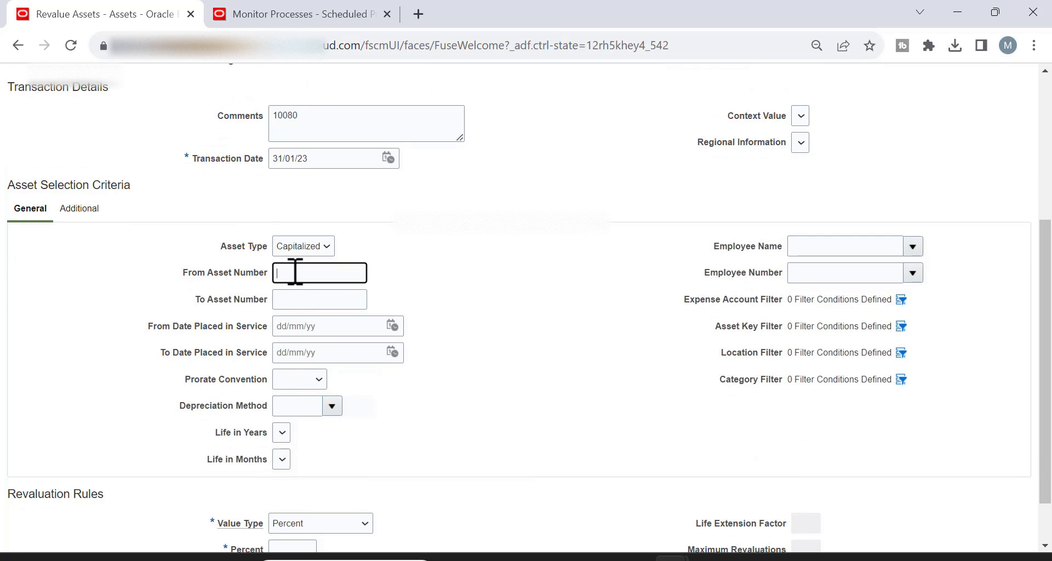
{"action": "type", "text": "10080"}
{"action": "key", "text": "Tab"}
{"action": "type", "text": "1"}
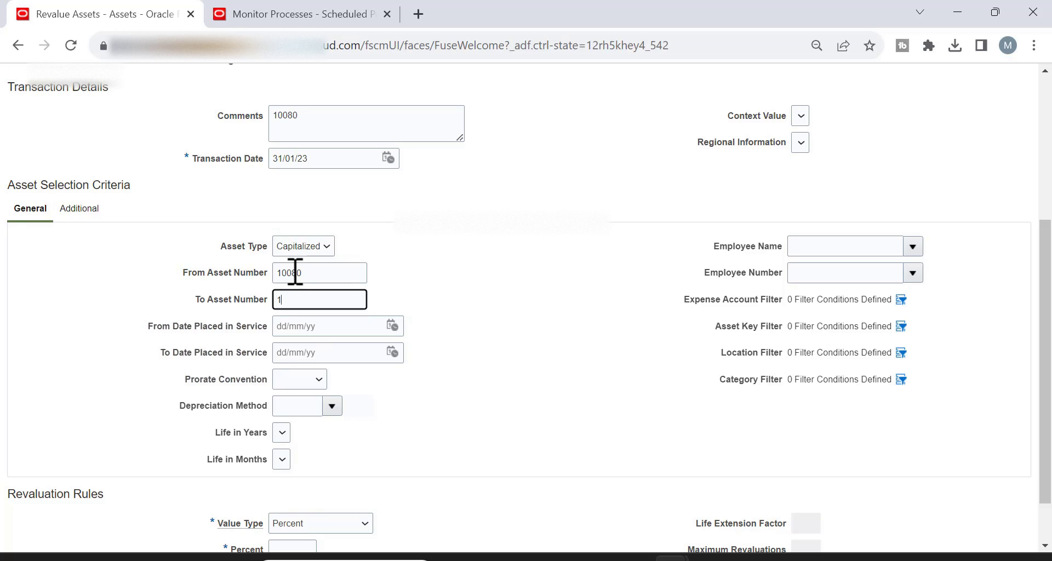
{"action": "key", "text": "Tab"}
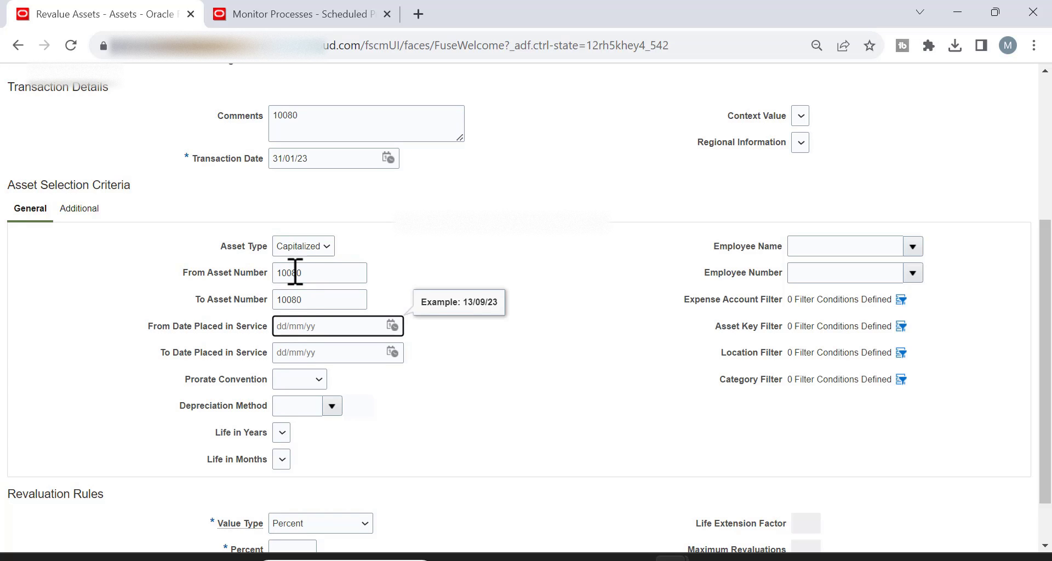
In the revaluation rules, keep Percent as the value type and set the percent to 20.
{"action": "scroll", "coordinate": [321, 305], "scroll_direction": "down", "scroll_amount": 1}
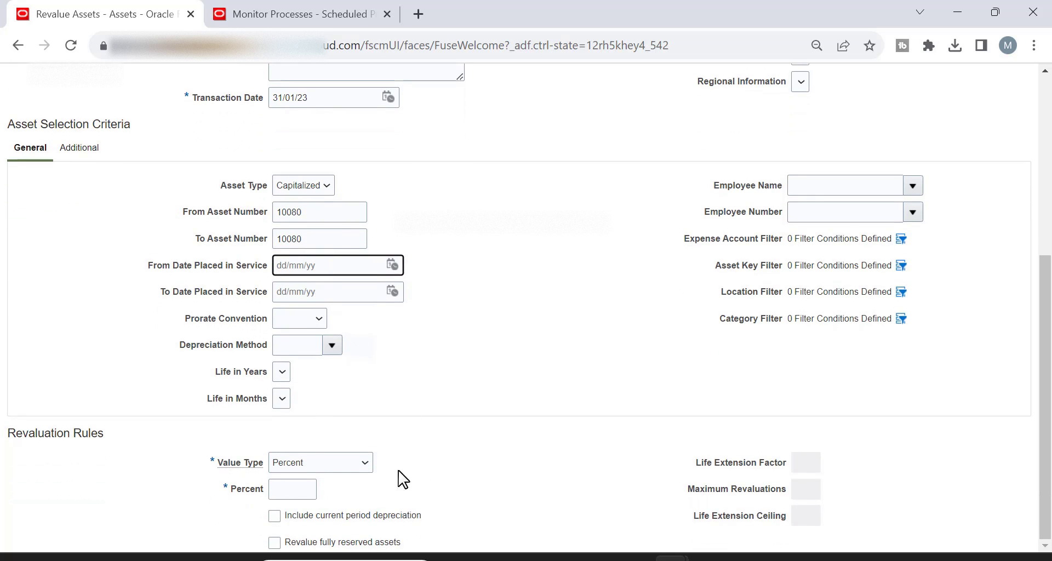
{"action": "left_click", "coordinate": [332, 464]}
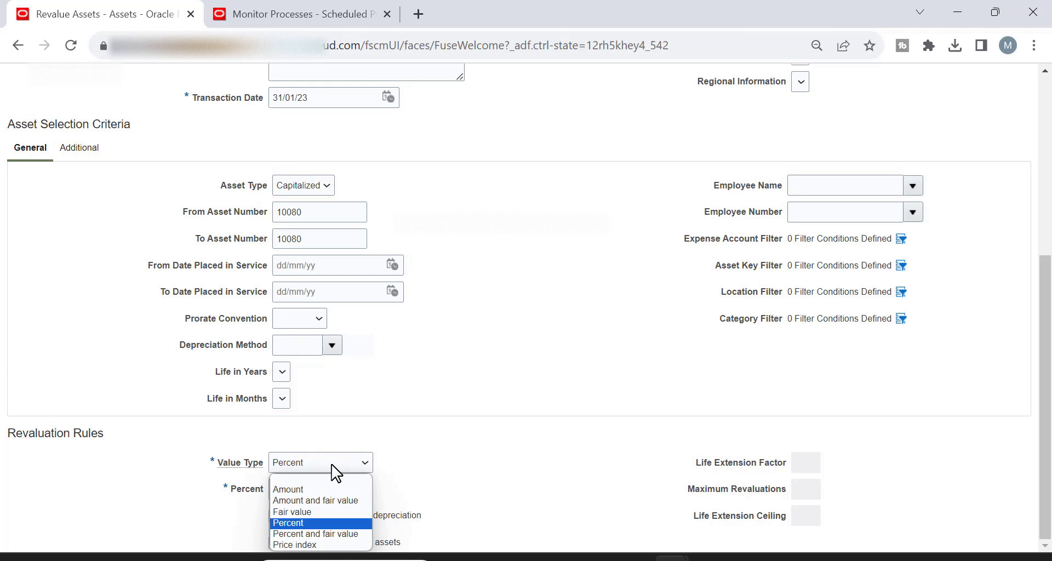
{"action": "left_click", "coordinate": [510, 461]}
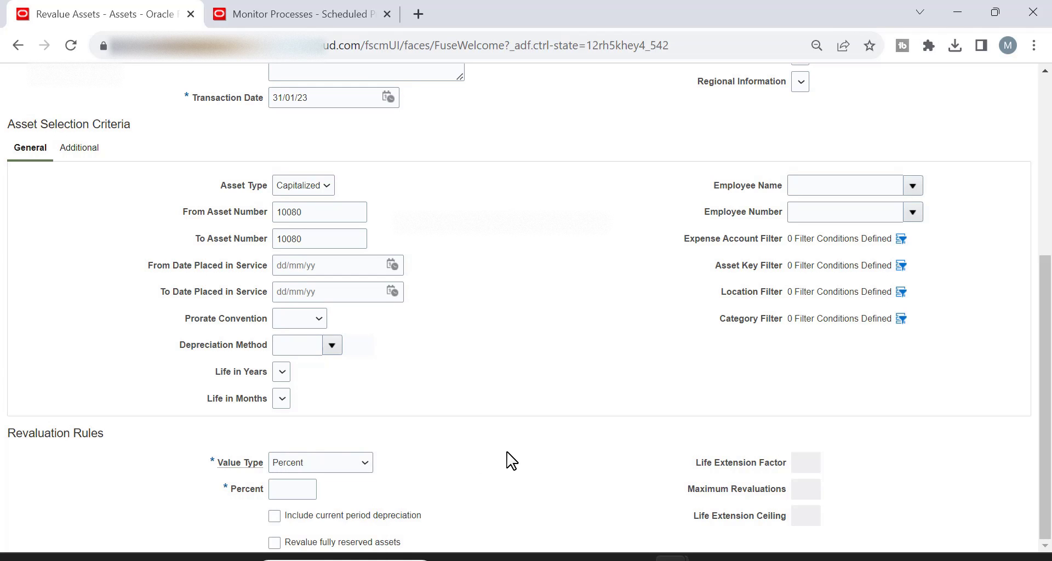
{"action": "left_click", "coordinate": [310, 490]}
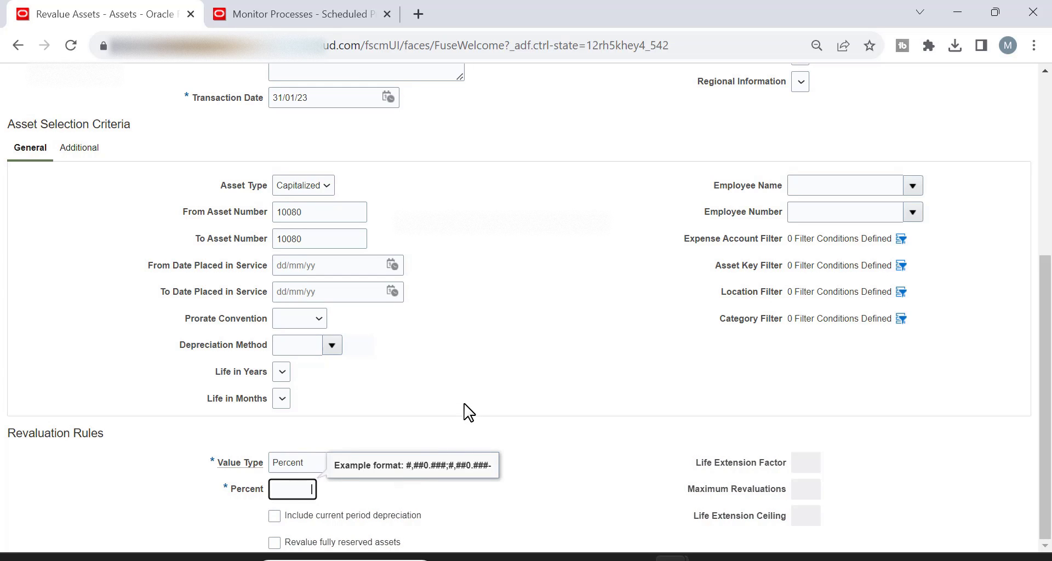
{"action": "type", "text": "20"}
{"action": "key", "text": "Tab"}
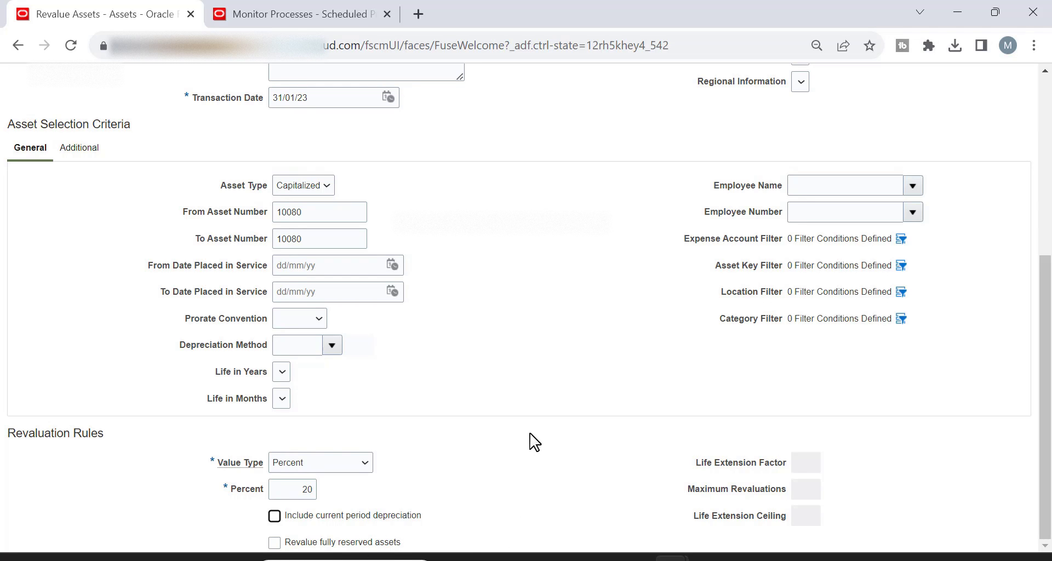
Check the entered transaction details of the revaluation and submit it.
{"action": "scroll", "coordinate": [534, 442], "scroll_direction": "up", "scroll_amount": 5}
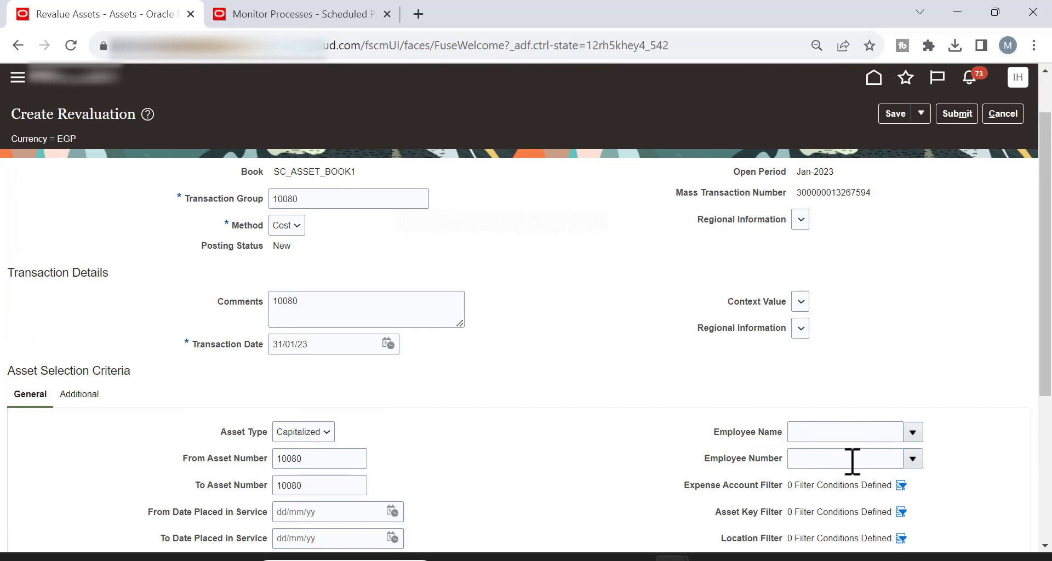
{"action": "scroll", "coordinate": [926, 345], "scroll_direction": "up", "scroll_amount": 1}
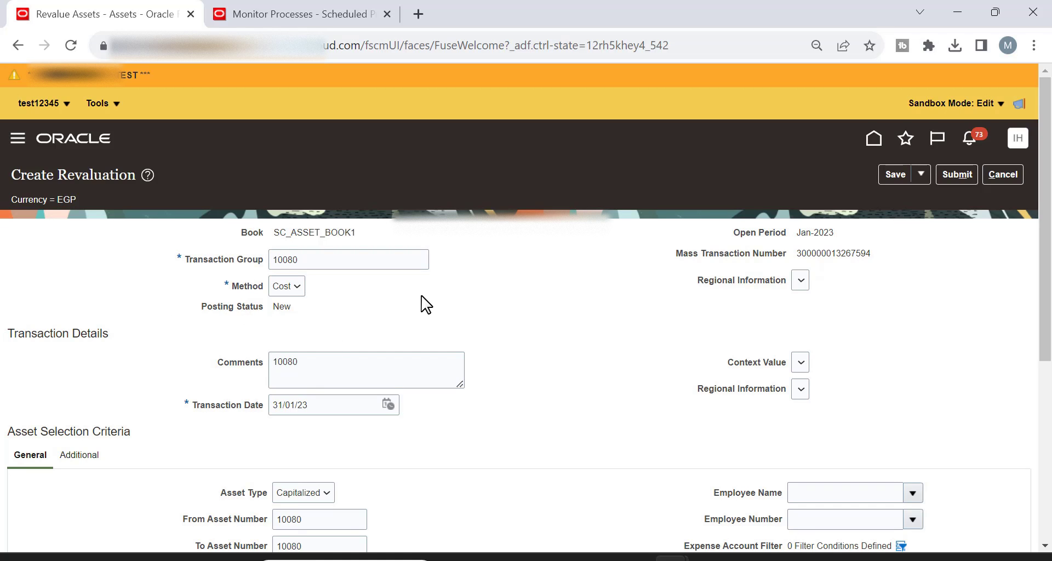
{"action": "left_click", "coordinate": [963, 181]}
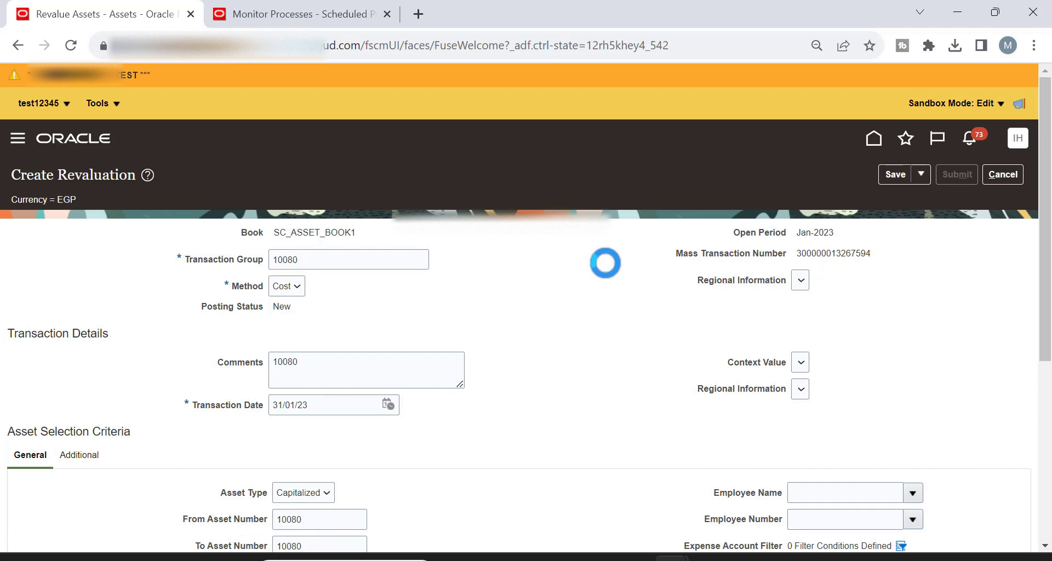
Switch to the scheduled processes overview and refresh the list until the Select Assets for Mass Transactions process finishes.
{"action": "left_click", "coordinate": [283, 17]}
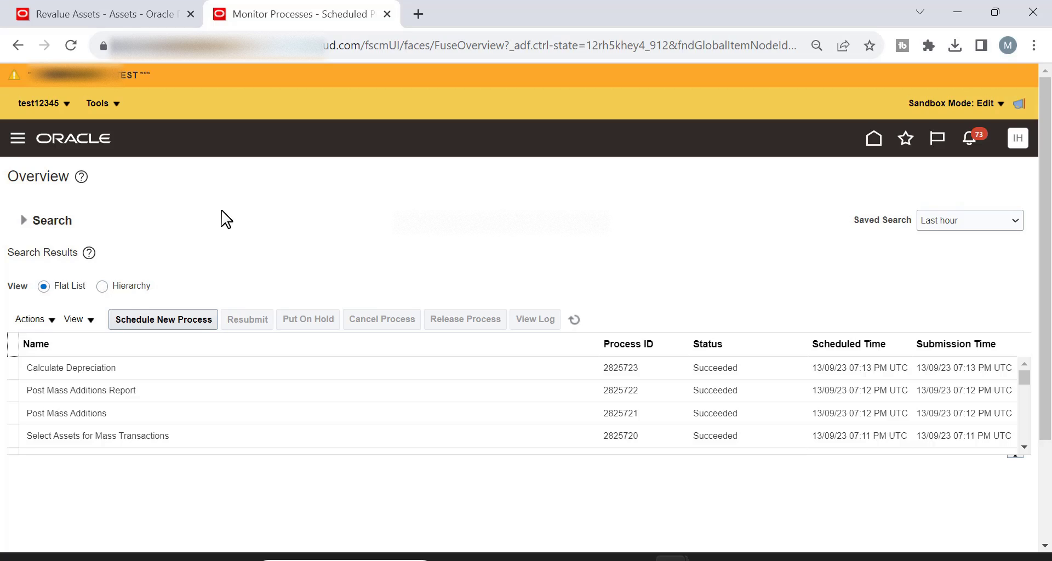
{"action": "left_click", "coordinate": [574, 320]}
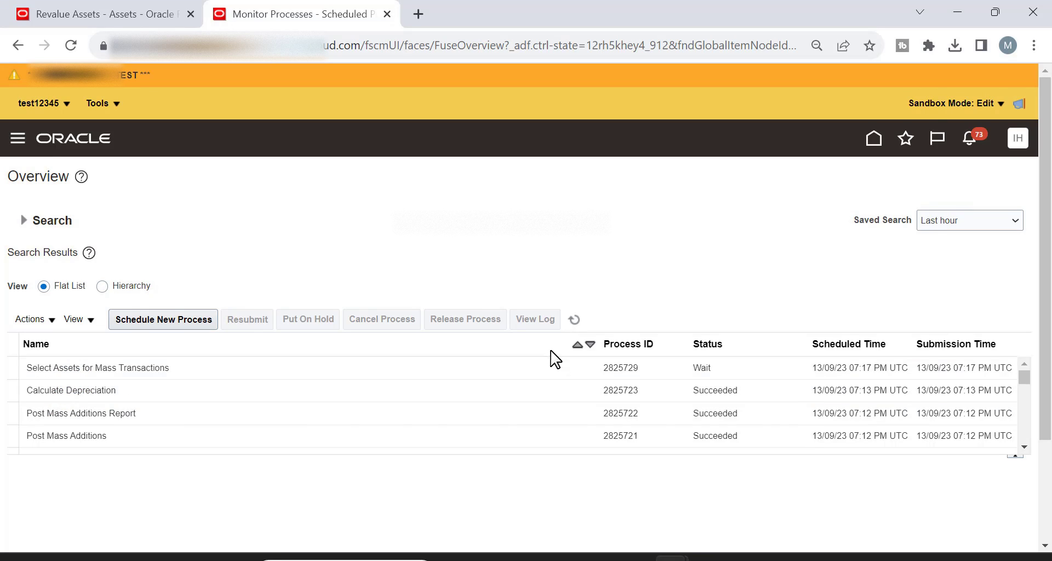
{"action": "left_click", "coordinate": [573, 319]}
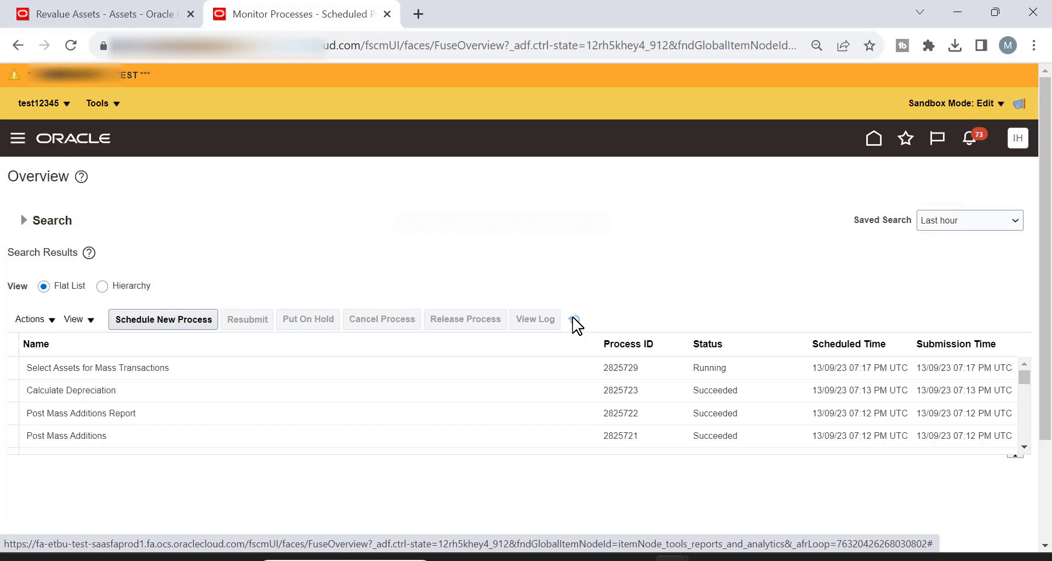
{"action": "left_click", "coordinate": [572, 318]}
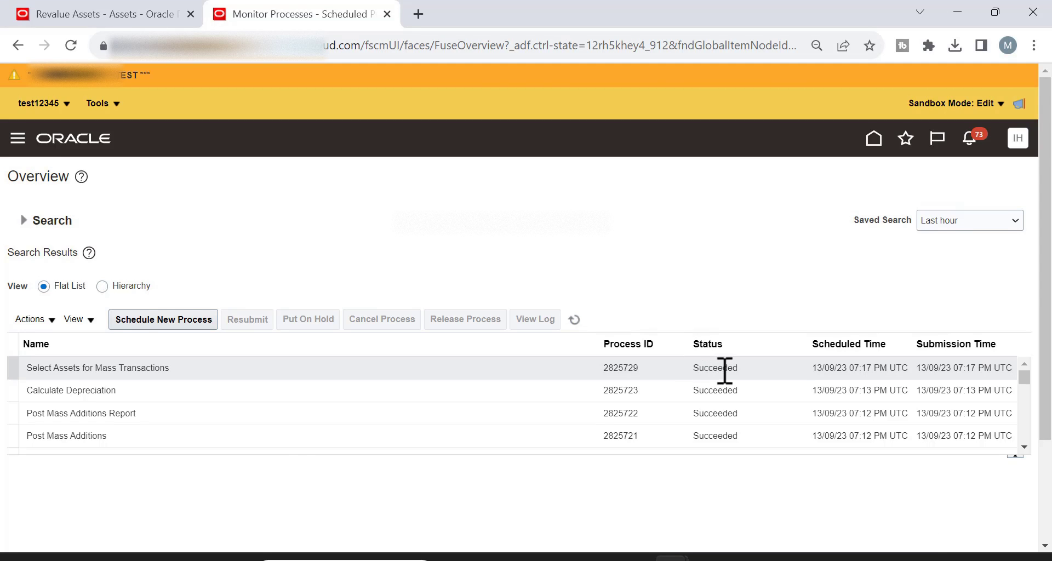
Open the log file attached to the latest Select Assets for Mass Transactions process and examine the number of records processed.
{"action": "left_click", "coordinate": [130, 370]}
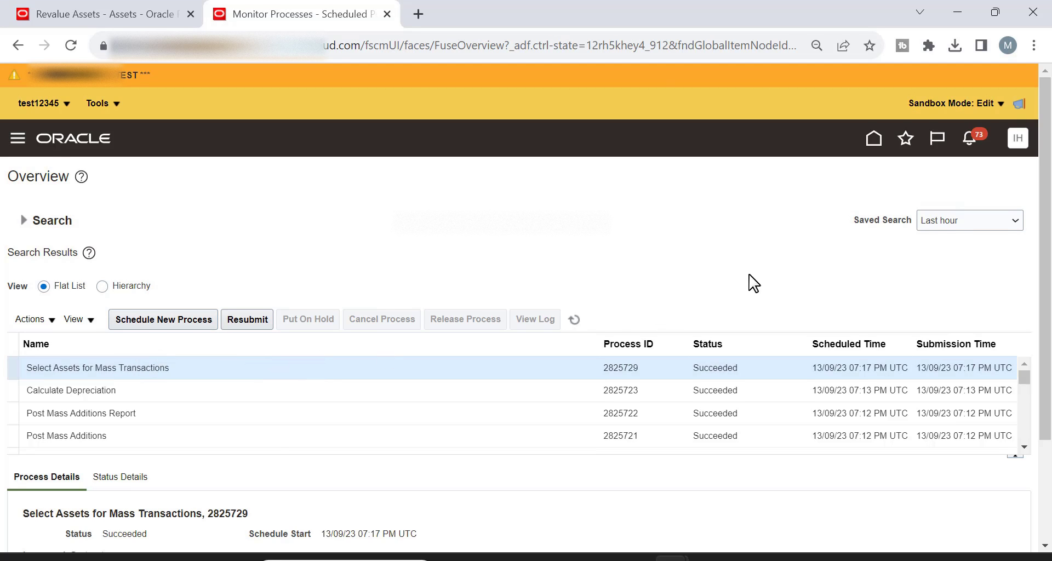
{"action": "scroll", "coordinate": [767, 274], "scroll_direction": "down", "scroll_amount": 5}
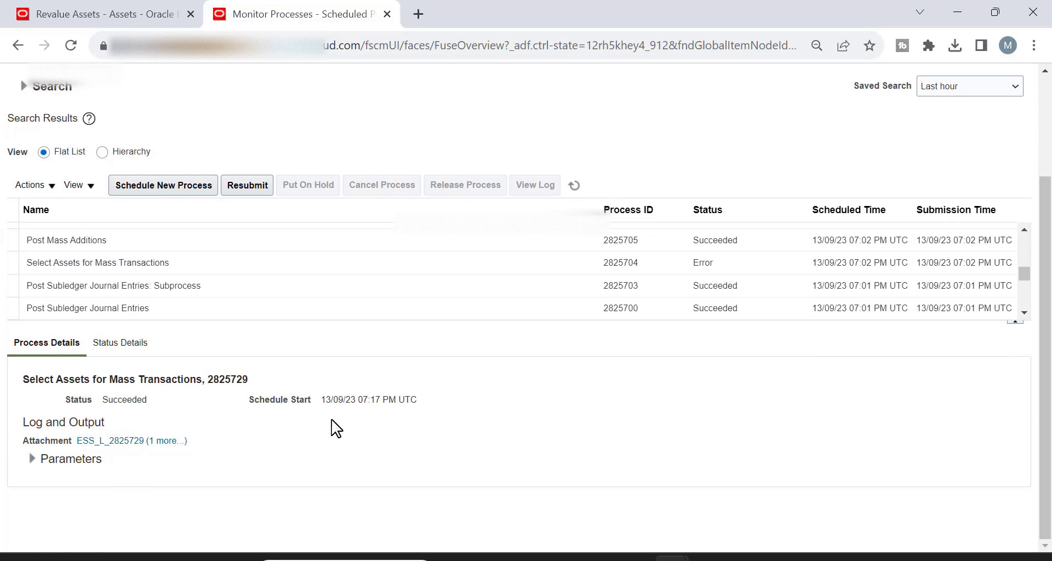
{"action": "left_click", "coordinate": [177, 442]}
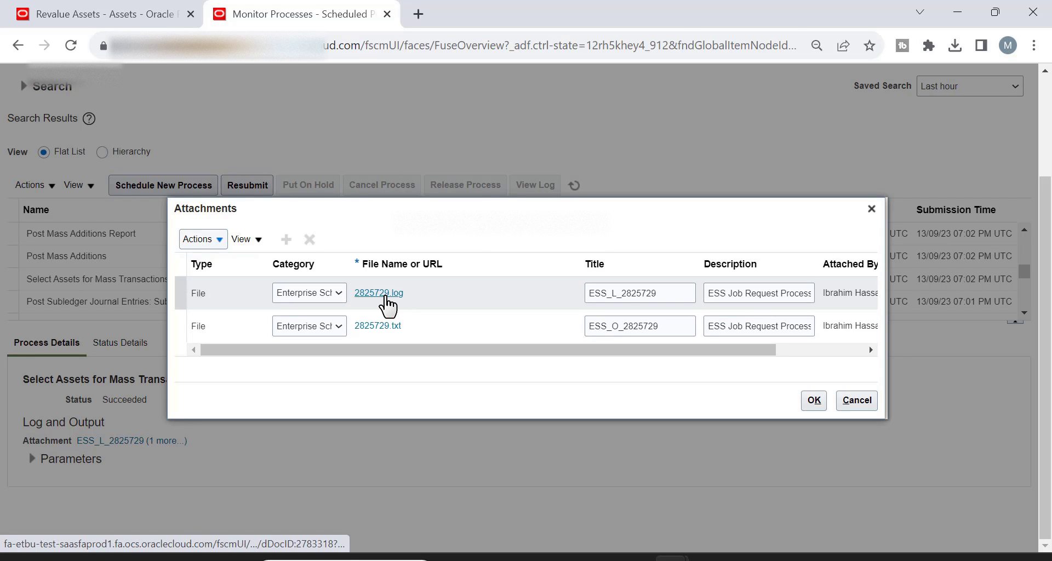
{"action": "left_click", "coordinate": [387, 306]}
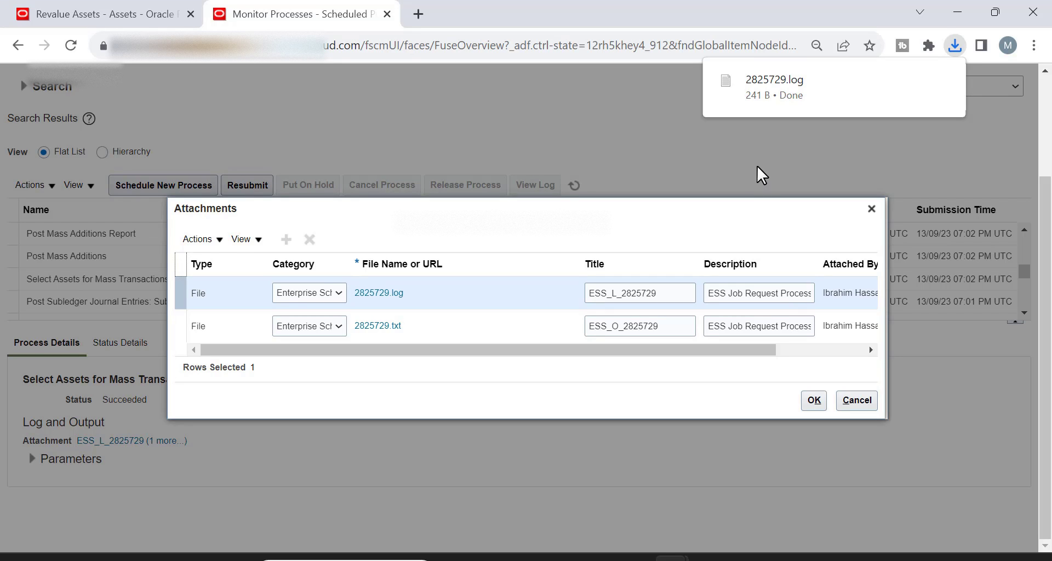
{"action": "left_click", "coordinate": [783, 106]}
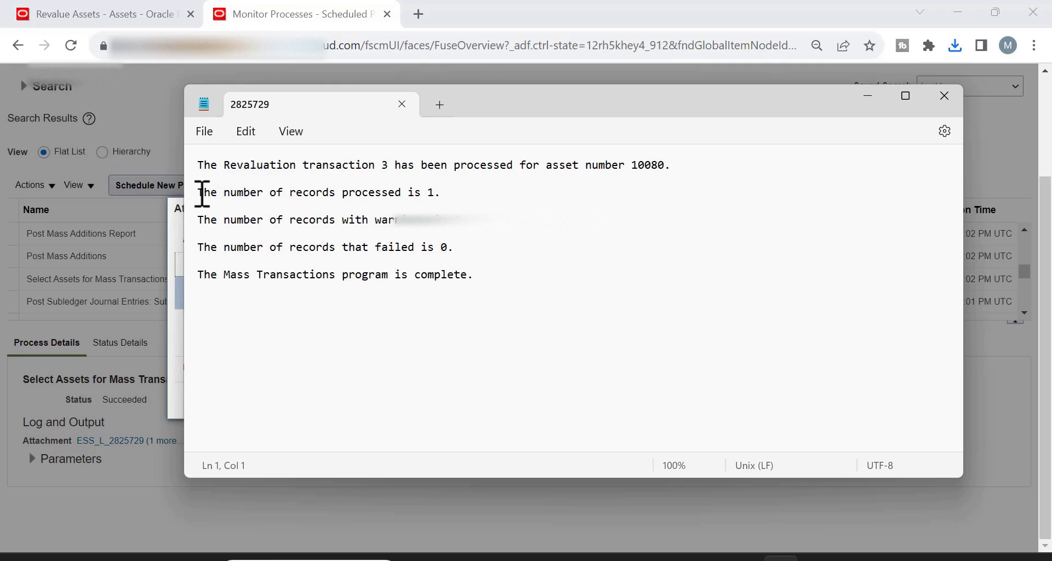
{"action": "left_click_drag", "start_coordinate": [198, 194], "coordinate": [450, 196]}
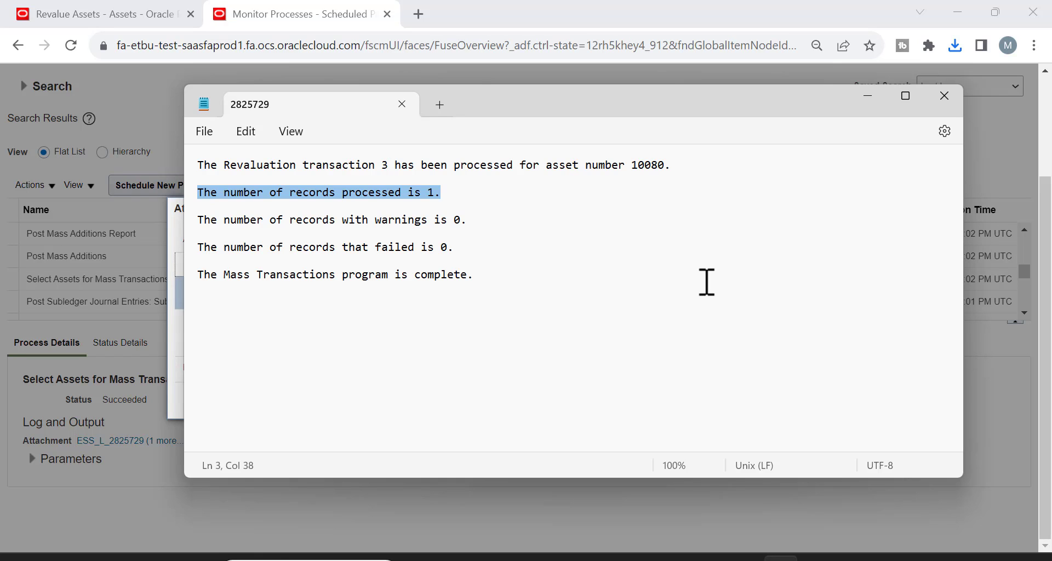
Switch to the Oracle Cloud Asset Revaluation presentation in PowerPoint and show the Agenda slide.
{"action": "key", "text": "alt+Tab"}
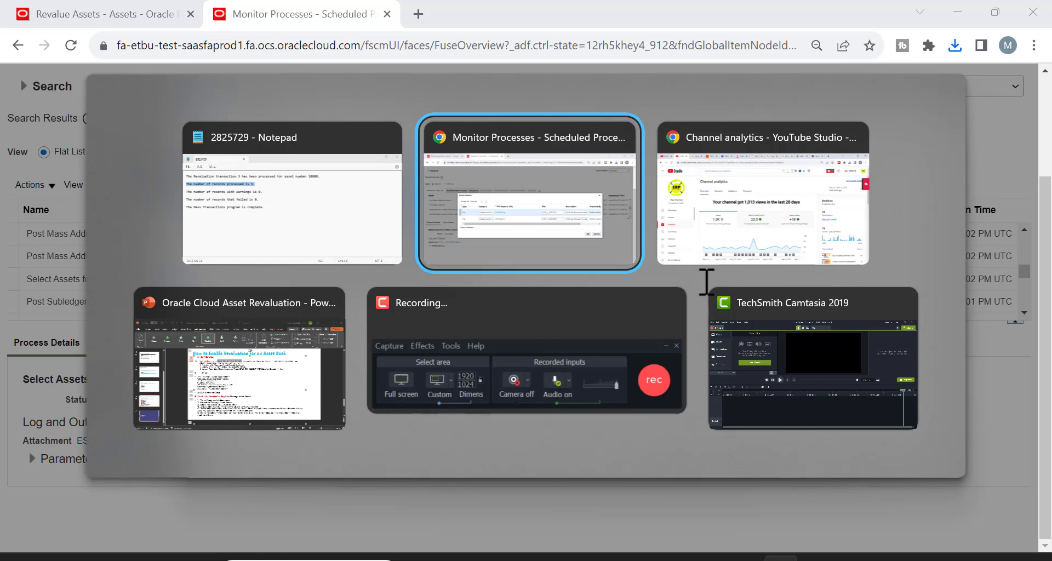
{"action": "key", "text": "Tab"}
{"action": "key", "text": "Tab"}
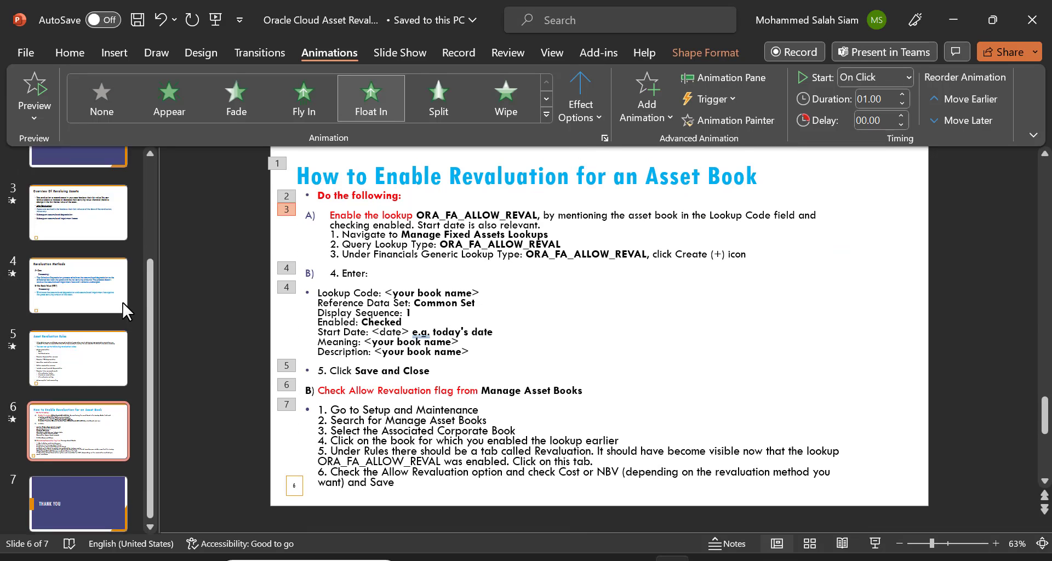
{"action": "scroll", "coordinate": [107, 242], "scroll_direction": "up", "scroll_amount": 3}
{"action": "left_click", "coordinate": [107, 242]}
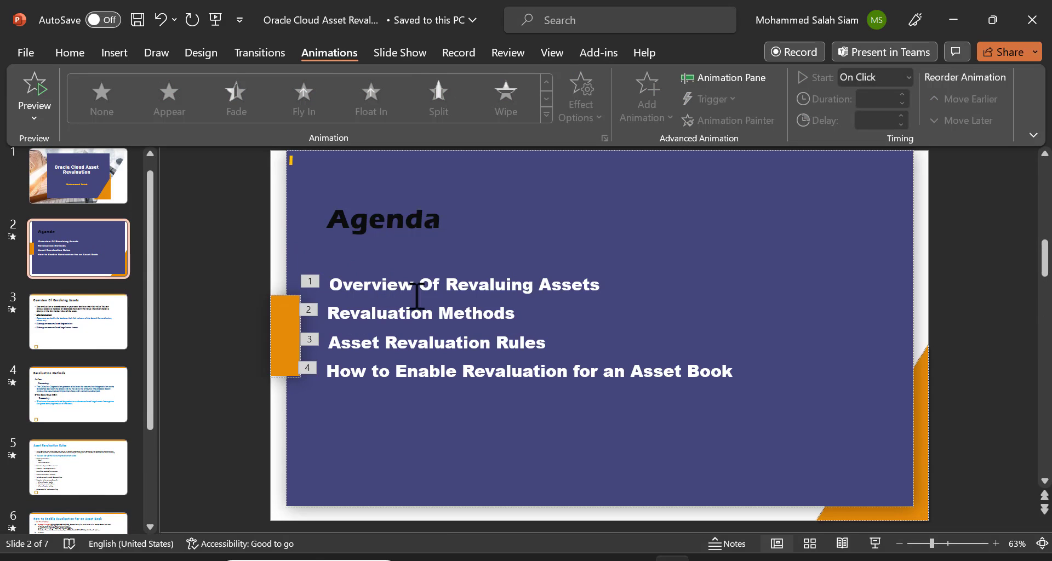